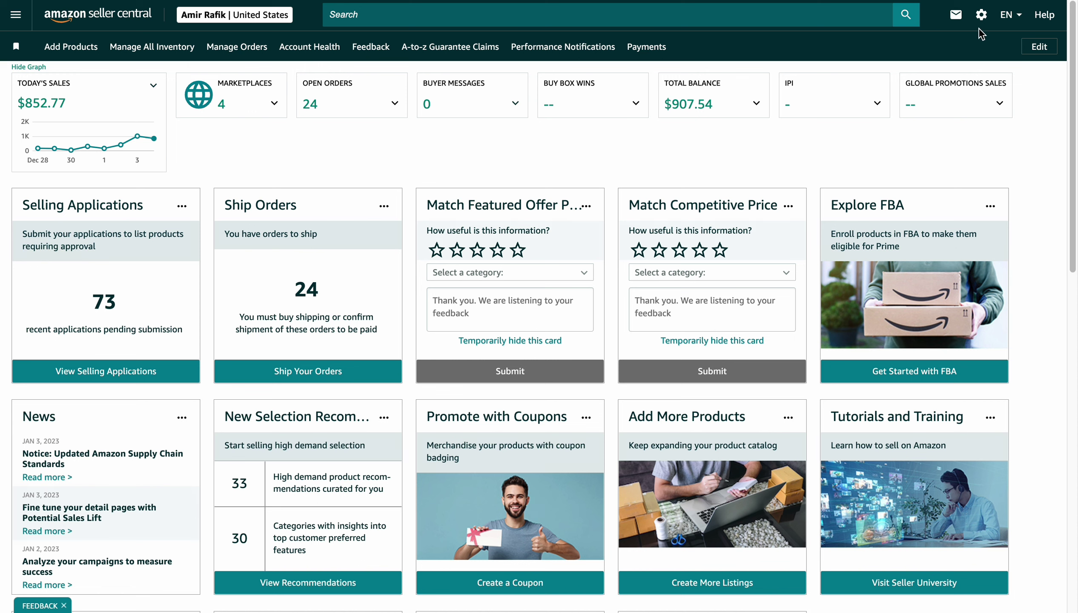
# Open the buyer messages inbox and set its filter to All Messages.
pyautogui.click(955, 16)
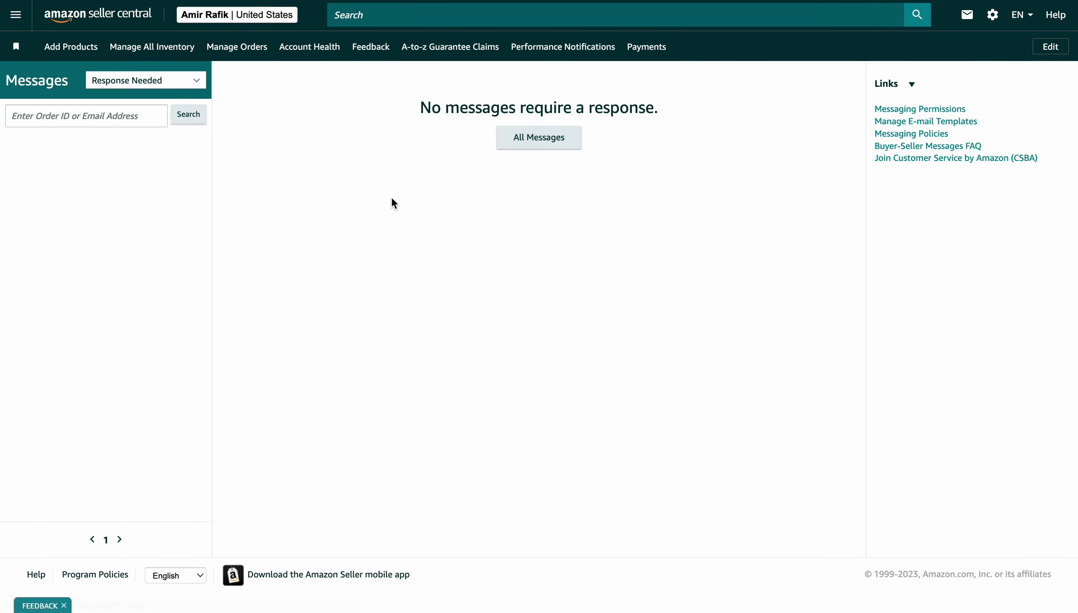
pyautogui.click(105, 116)
pyautogui.click(109, 135)
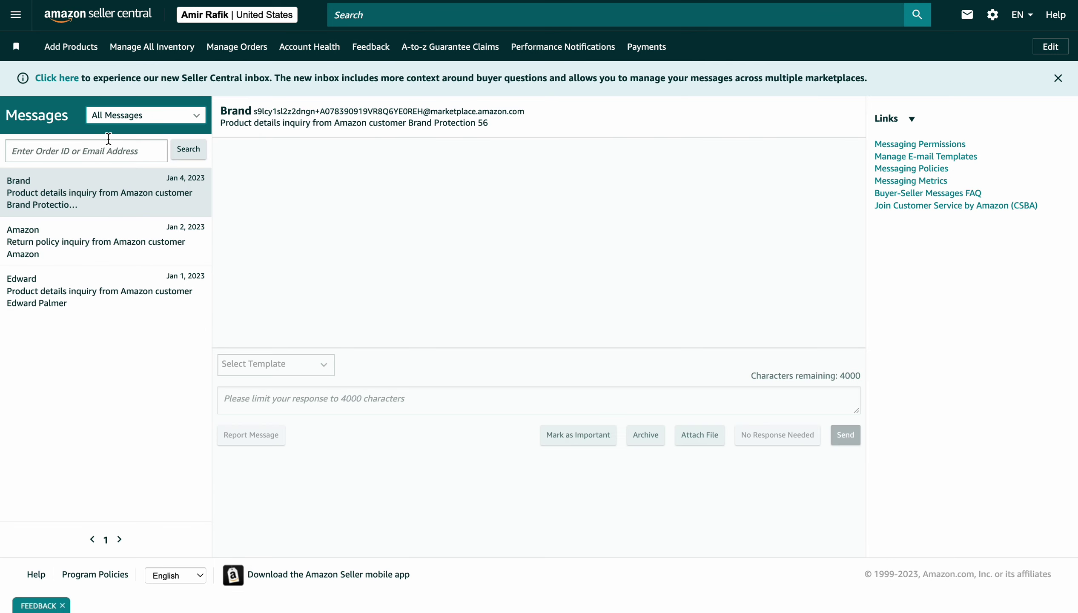
# Look through the inquiries dated Jan 1, Jan 2 and Jan 4, 2023, ending on the Jan 4 brand protection inquiry.
pyautogui.click(89, 284)
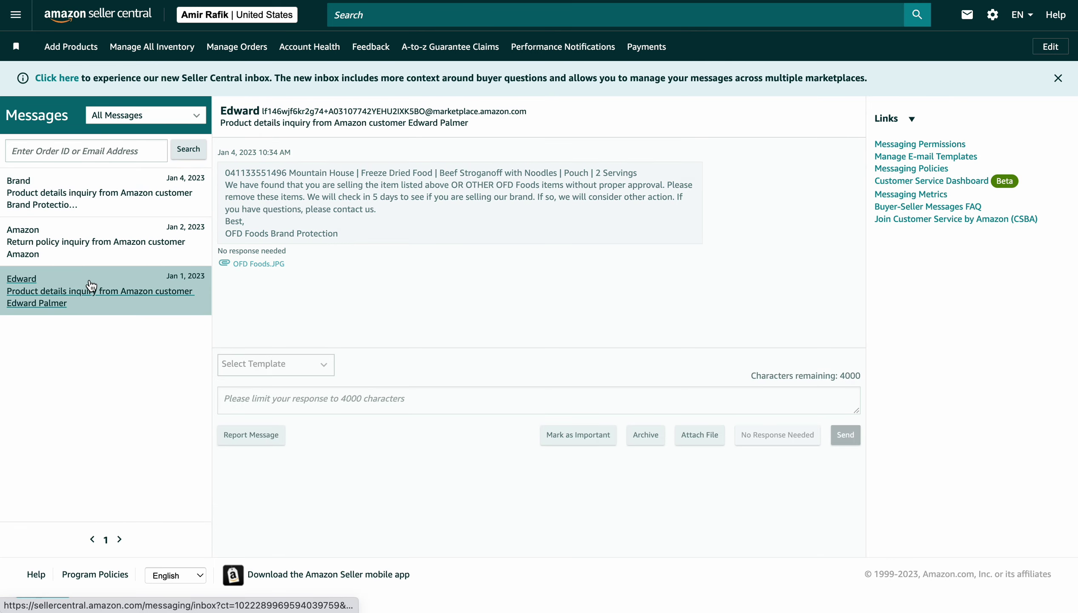
pyautogui.click(95, 255)
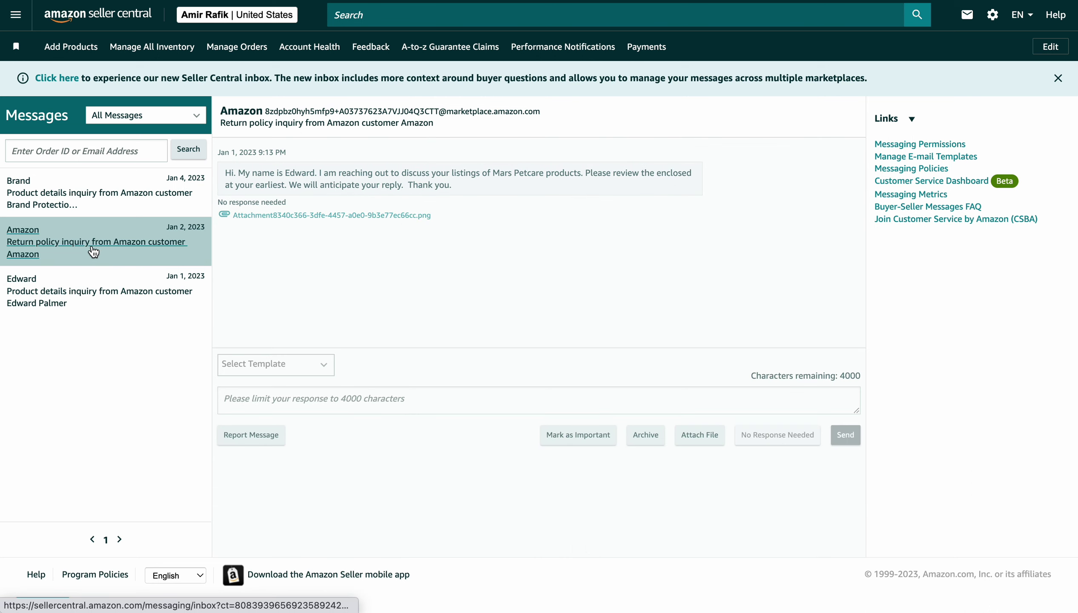
pyautogui.click(100, 209)
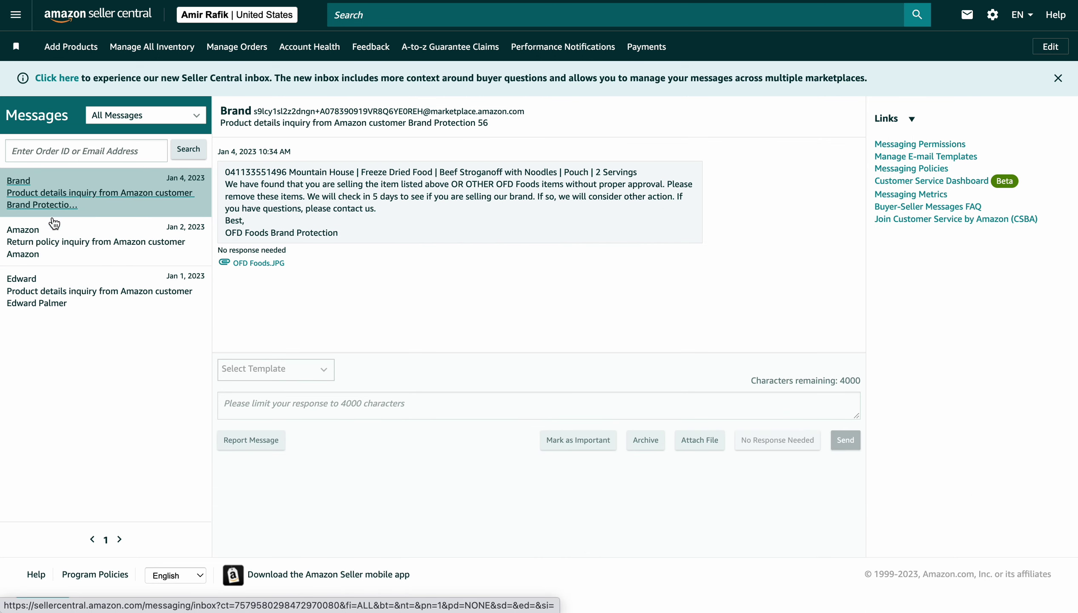
pyautogui.click(56, 250)
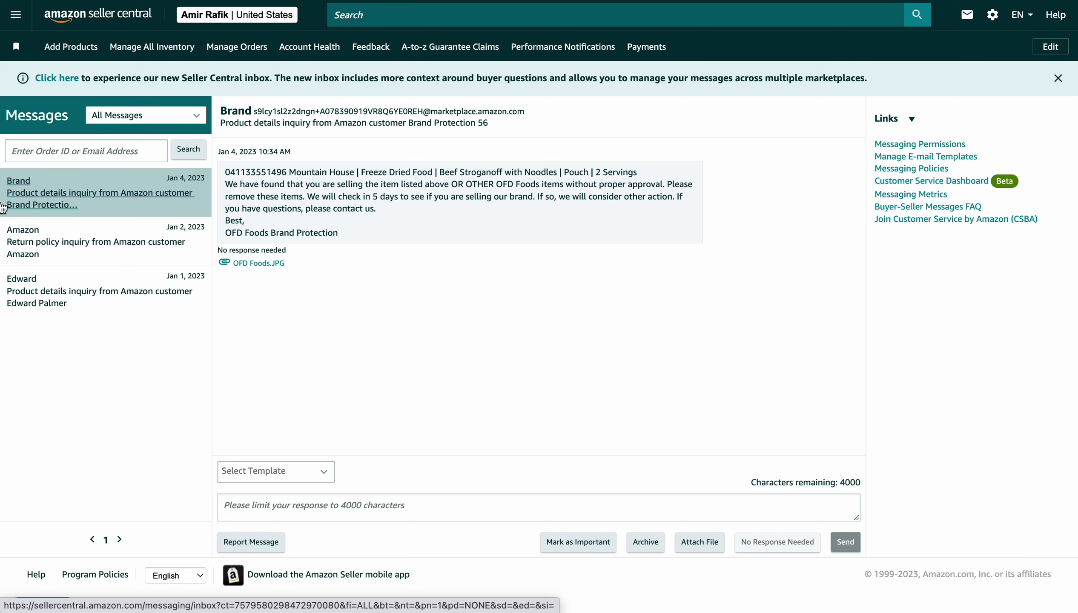
pyautogui.click(60, 264)
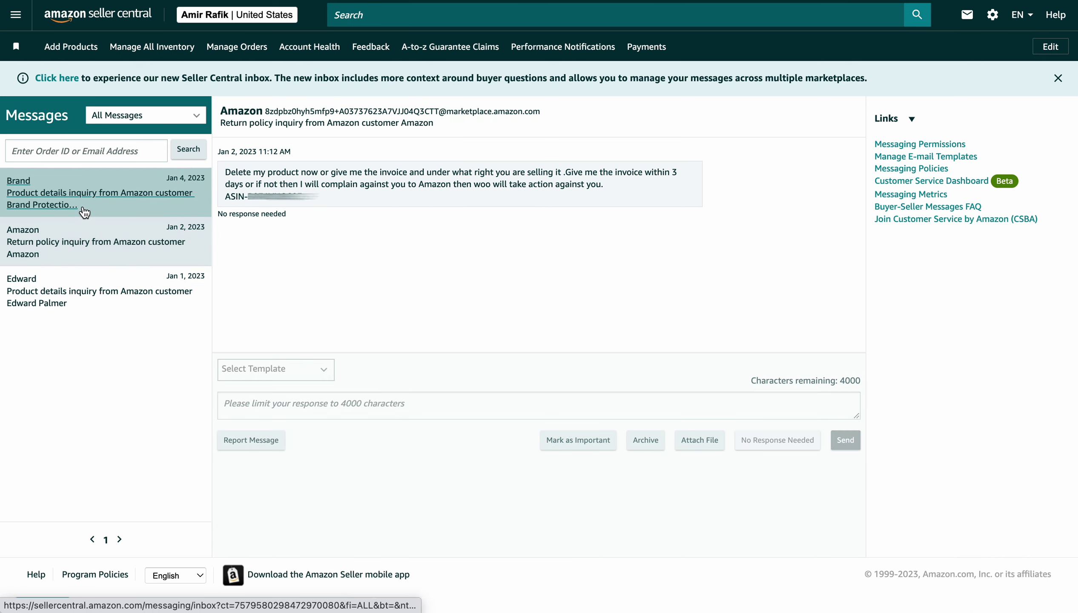
pyautogui.click(95, 201)
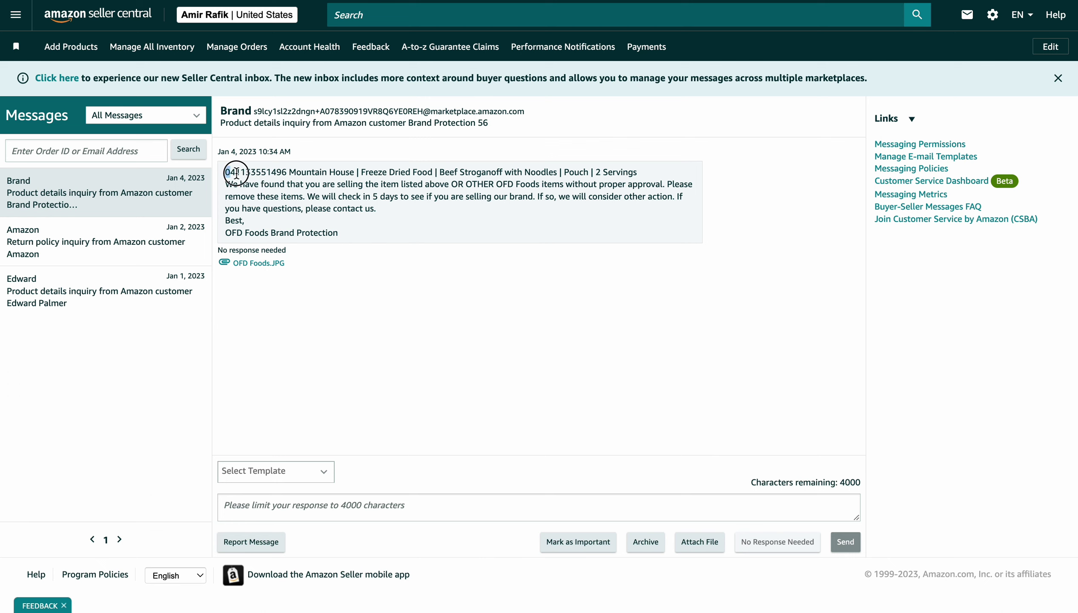
# Read the OFD Foods Brand Protection message, from the listed product to the signature.
pyautogui.moveTo(225, 173); pyautogui.dragTo(650, 207)
pyautogui.click(399, 210)
pyautogui.moveTo(229, 234); pyautogui.dragTo(308, 226)
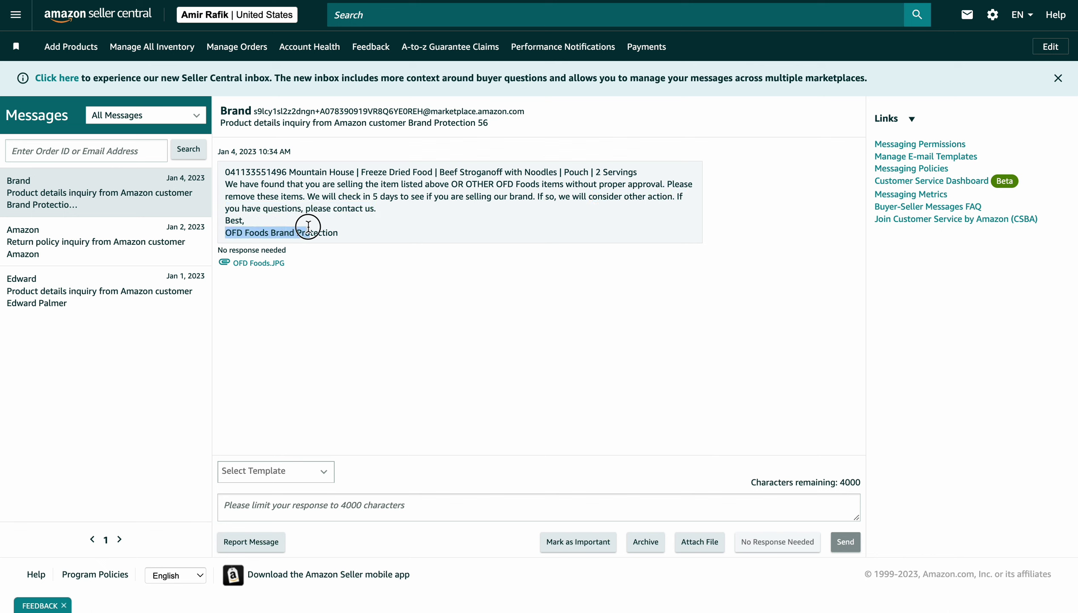
# Download the OFD Foods.JPG attachment from the message and open it.
pyautogui.click(257, 269)
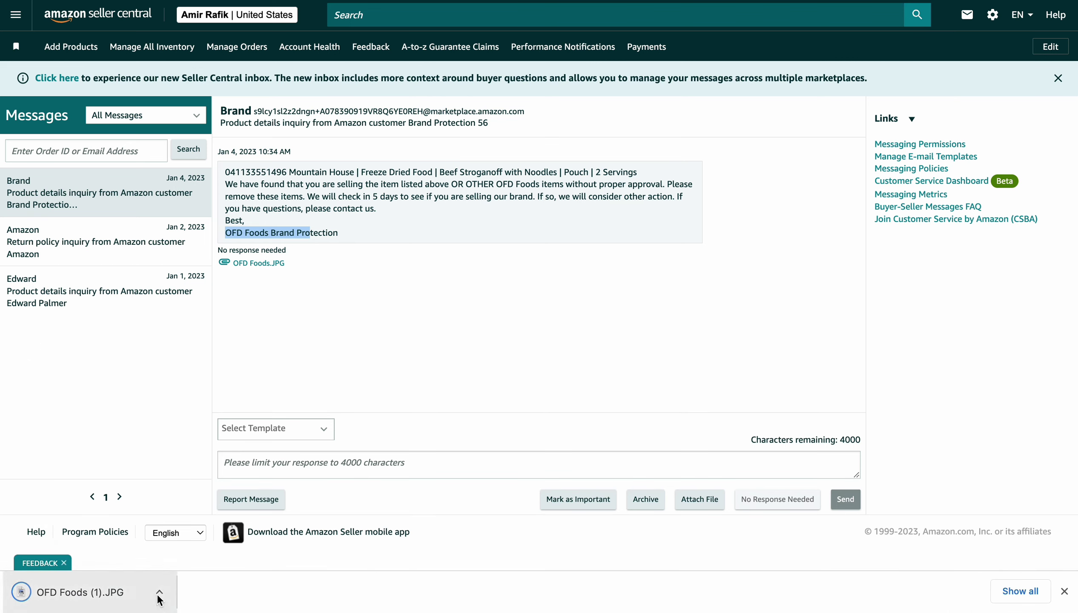
pyautogui.click(167, 594)
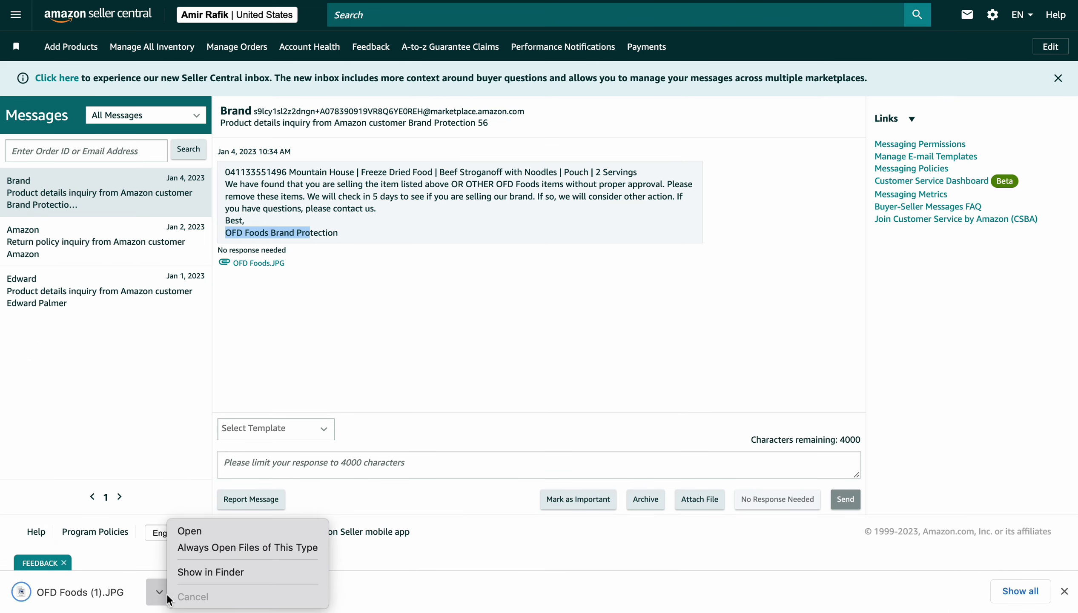
pyautogui.click(186, 531)
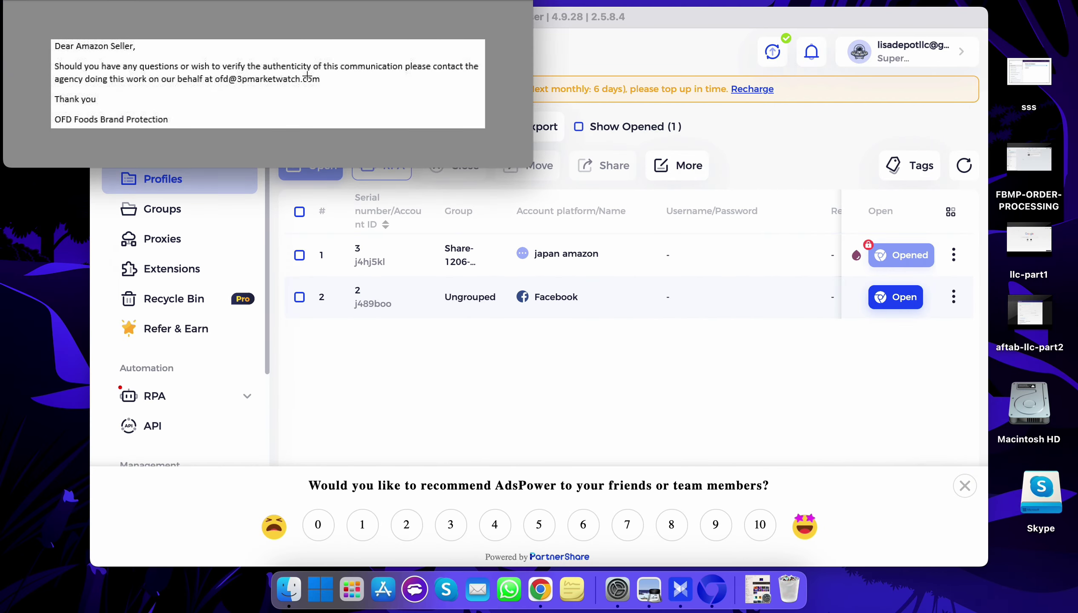
# Read the attachment's instructions for verifying the communication, and return to the seller inbox to reread the full OFD Foods message.
pyautogui.moveTo(87, 66); pyautogui.dragTo(313, 73)
pyautogui.click(317, 79)
pyautogui.click(179, 182)
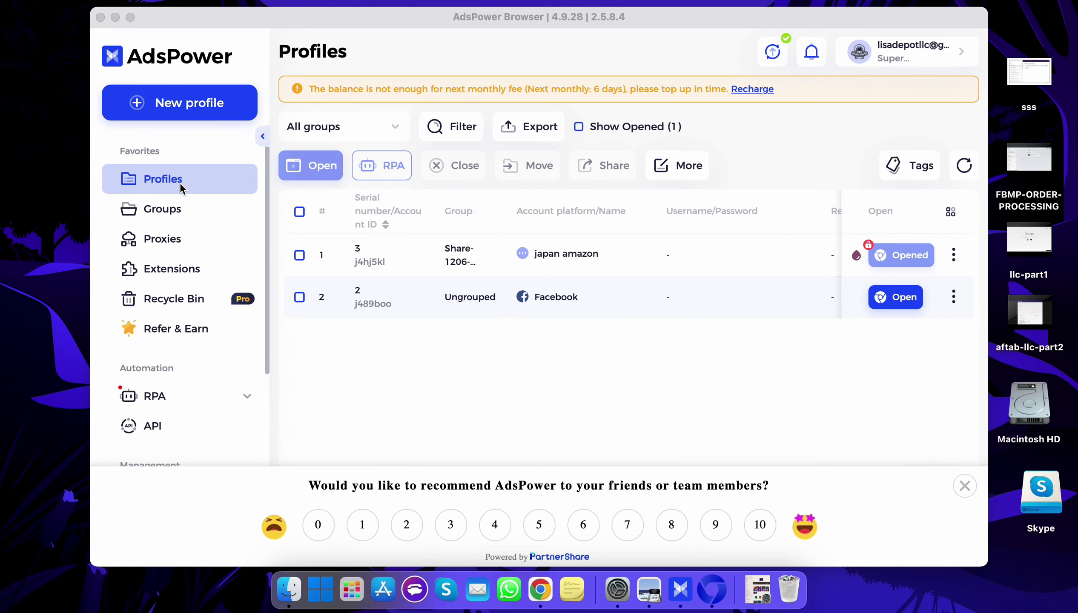
pyautogui.hotkey('ctrl', 'Right')
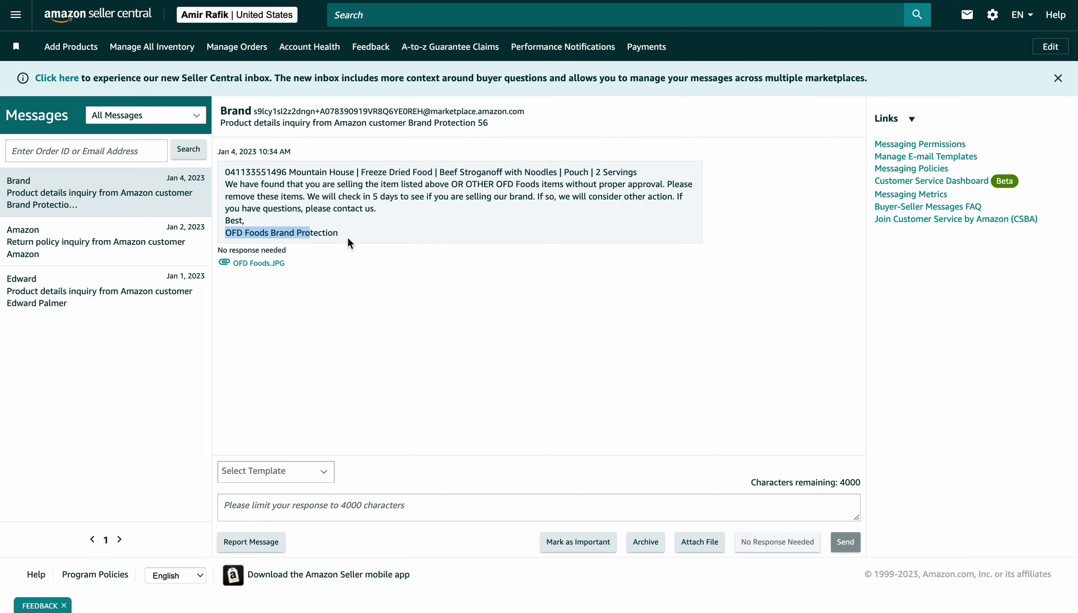
pyautogui.moveTo(348, 236); pyautogui.dragTo(227, 175)
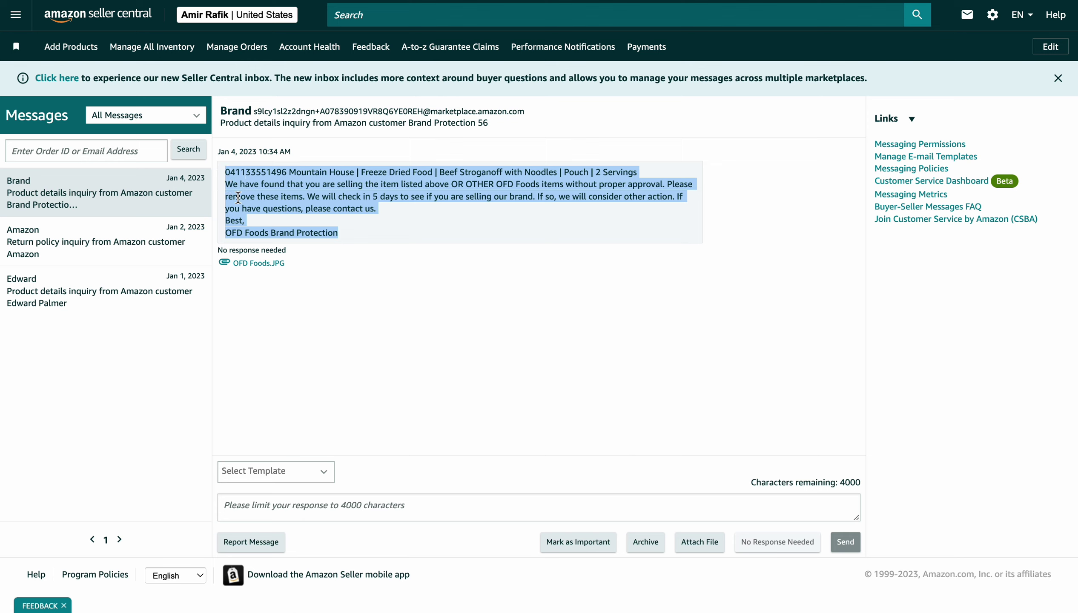
# Open the Account Health page and review the violation and complaint counts under Policy Compliance.
pyautogui.click(331, 48)
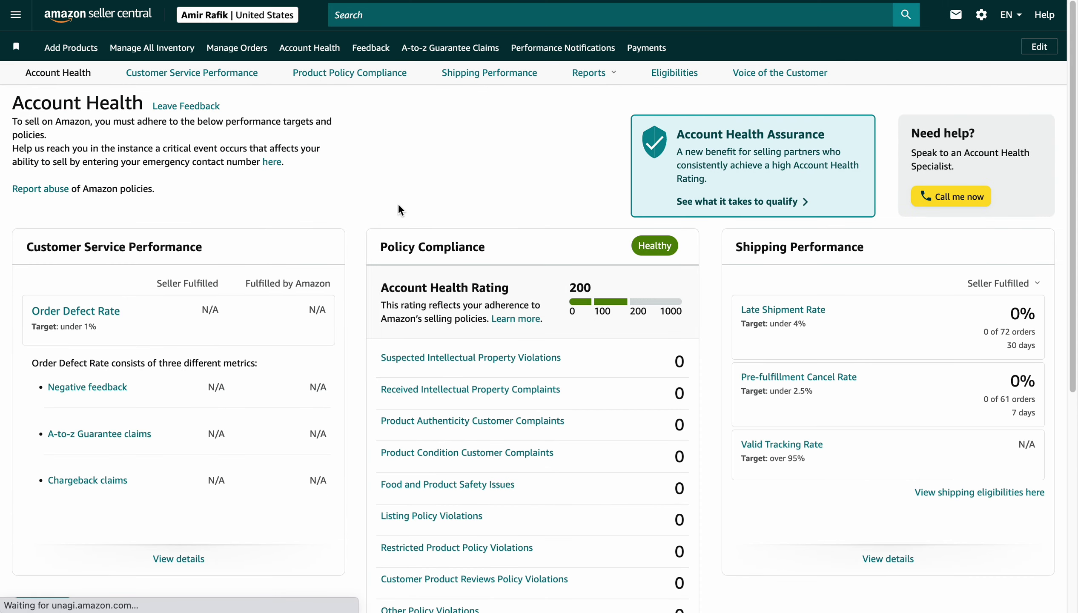
pyautogui.scroll(-3, 398, 206)
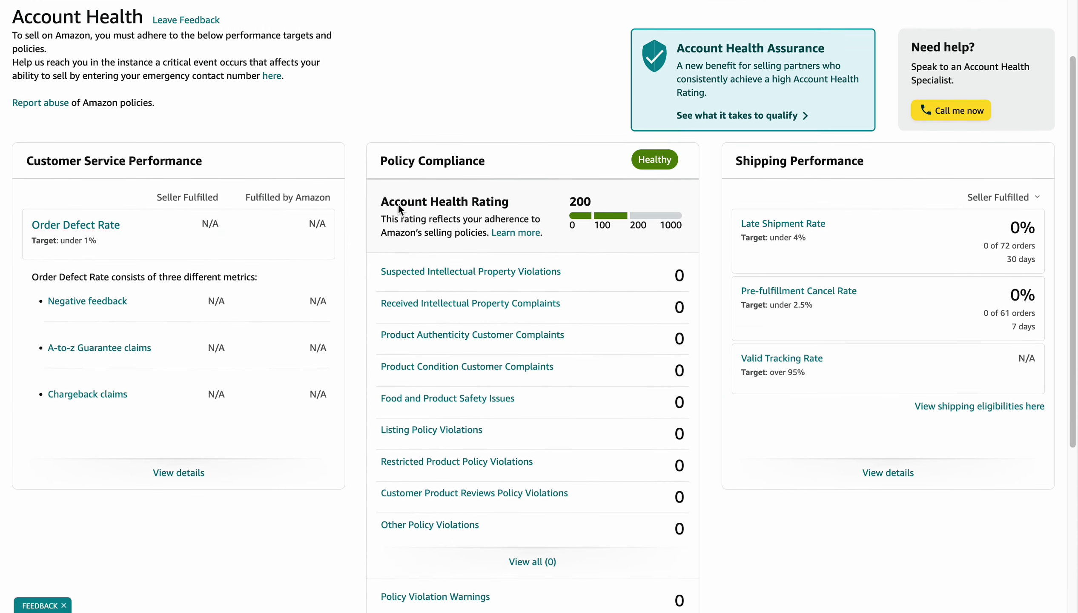
pyautogui.click(679, 233)
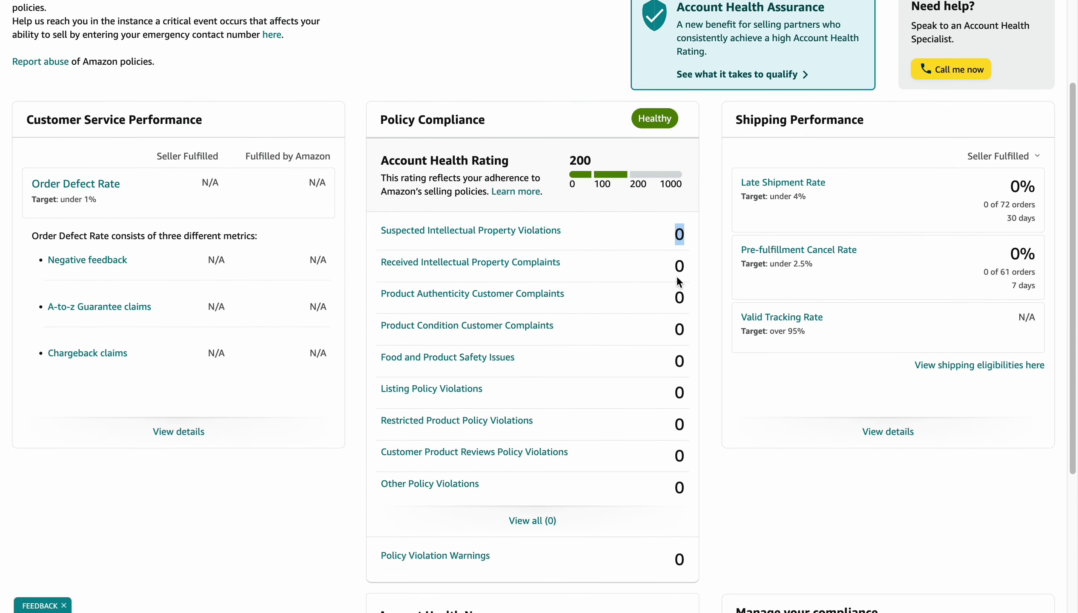
pyautogui.click(679, 297)
pyautogui.doubleClick(681, 328)
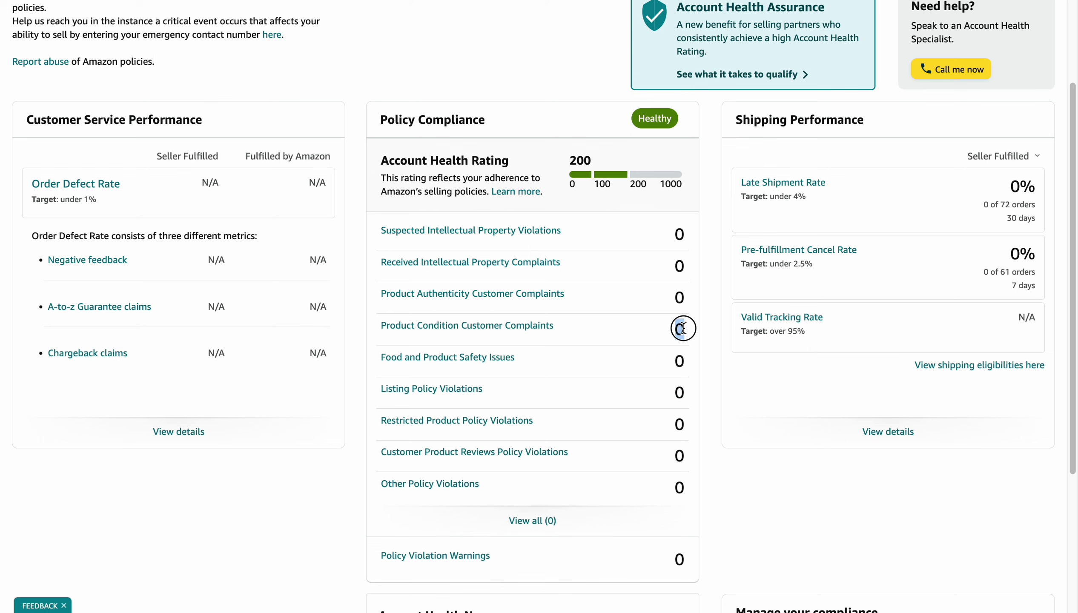
pyautogui.click(676, 292)
pyautogui.scroll(3, 673, 292)
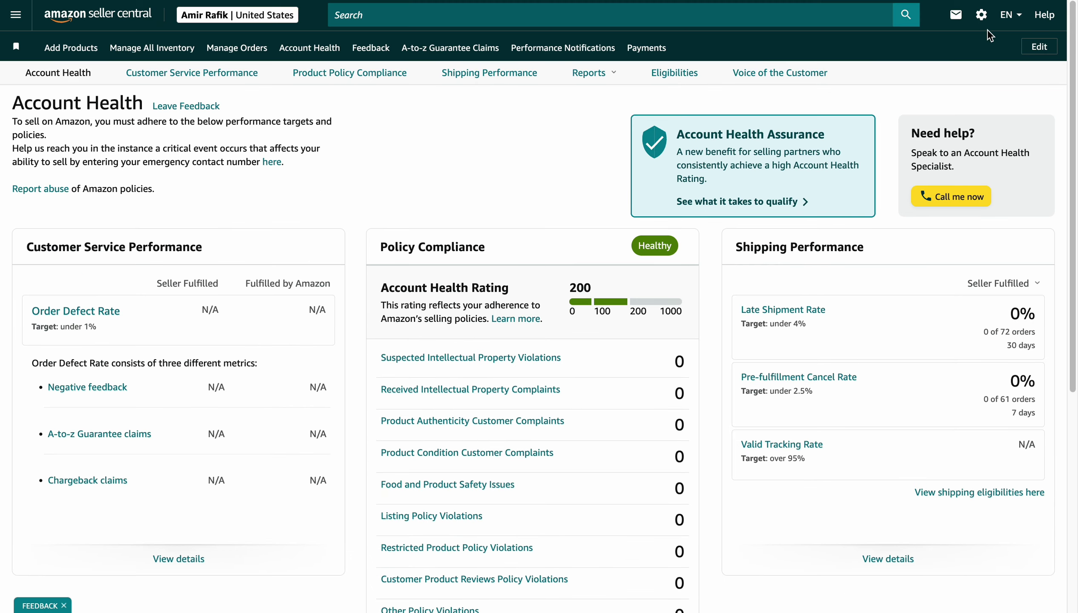
# Return to the messages inbox, filter it to All Messages and open the Jan 4, 2023 brand protection inquiry.
pyautogui.click(958, 19)
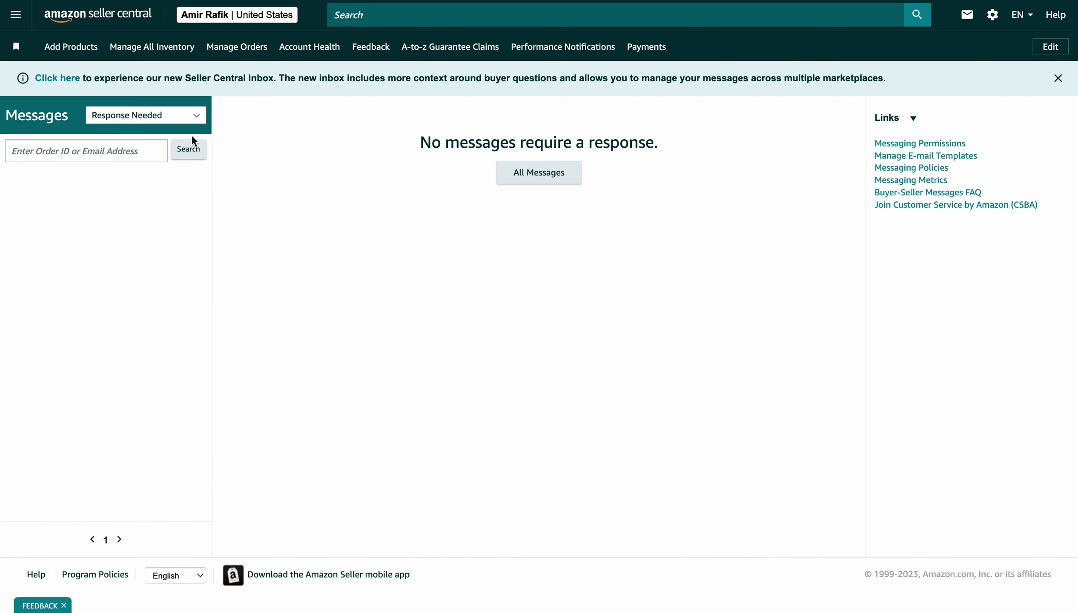
pyautogui.click(194, 124)
pyautogui.click(157, 138)
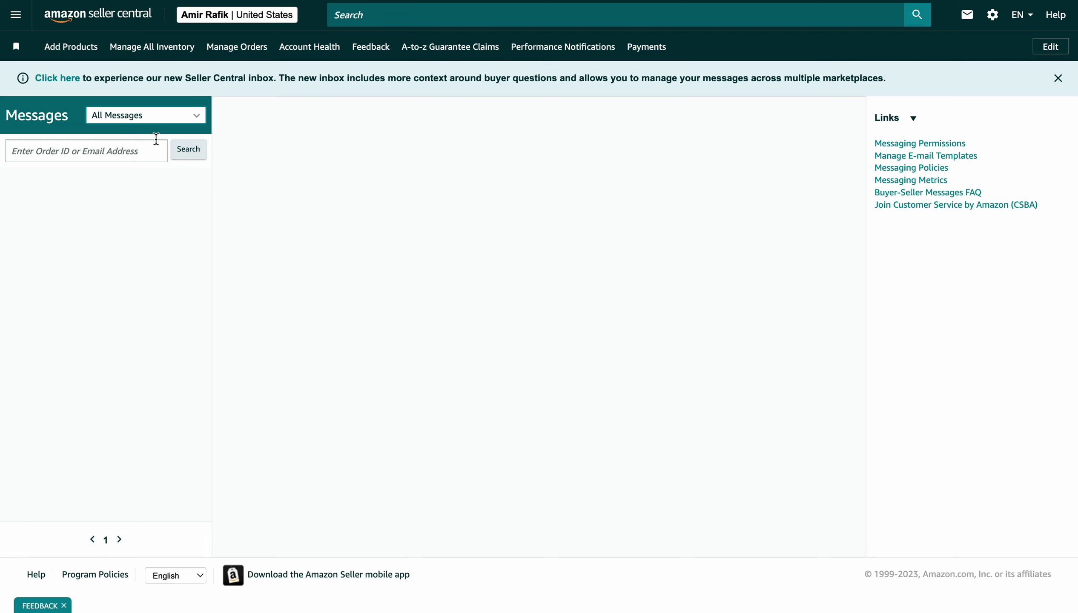
pyautogui.click(120, 204)
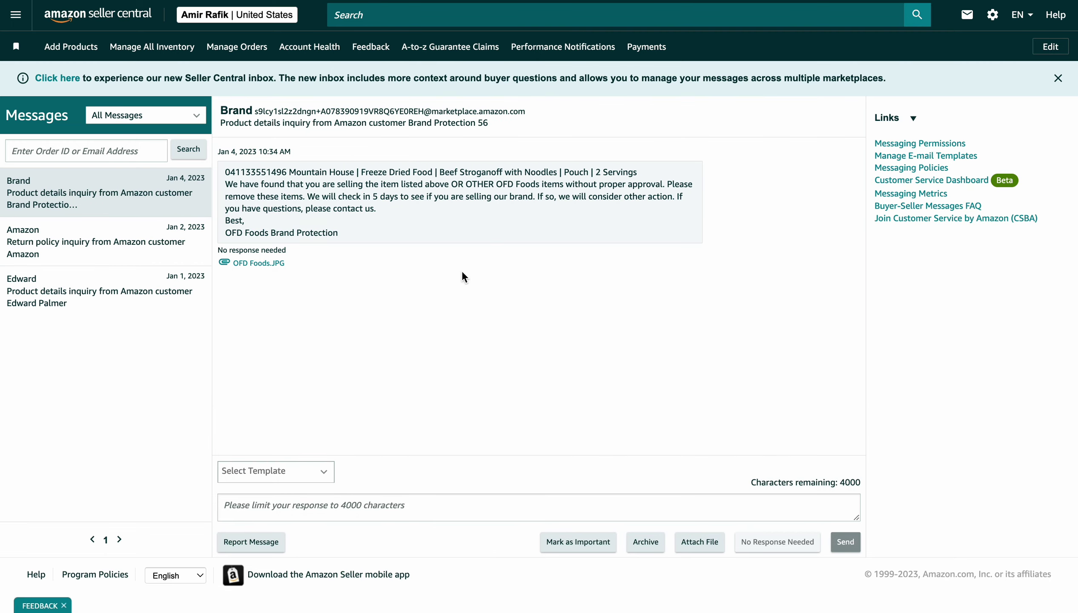
pyautogui.click(239, 541)
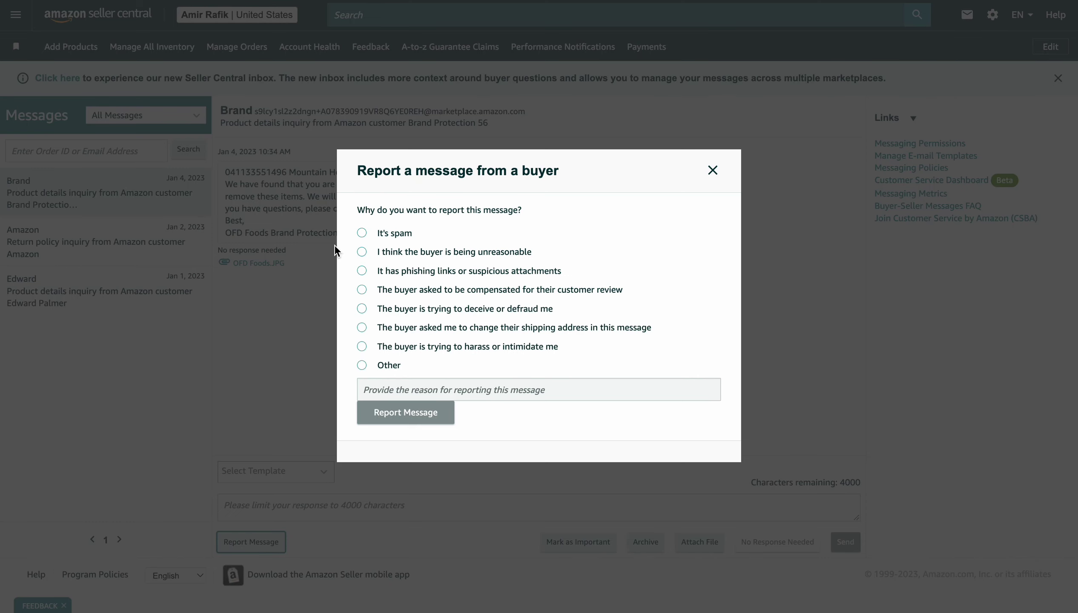
pyautogui.click(362, 233)
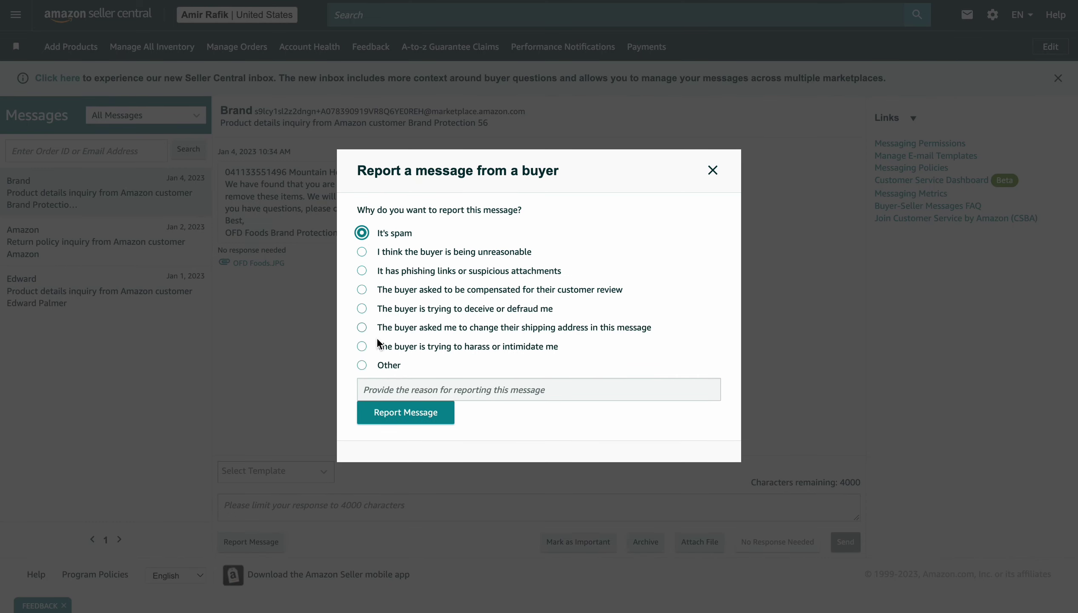
pyautogui.click(363, 347)
pyautogui.click(713, 171)
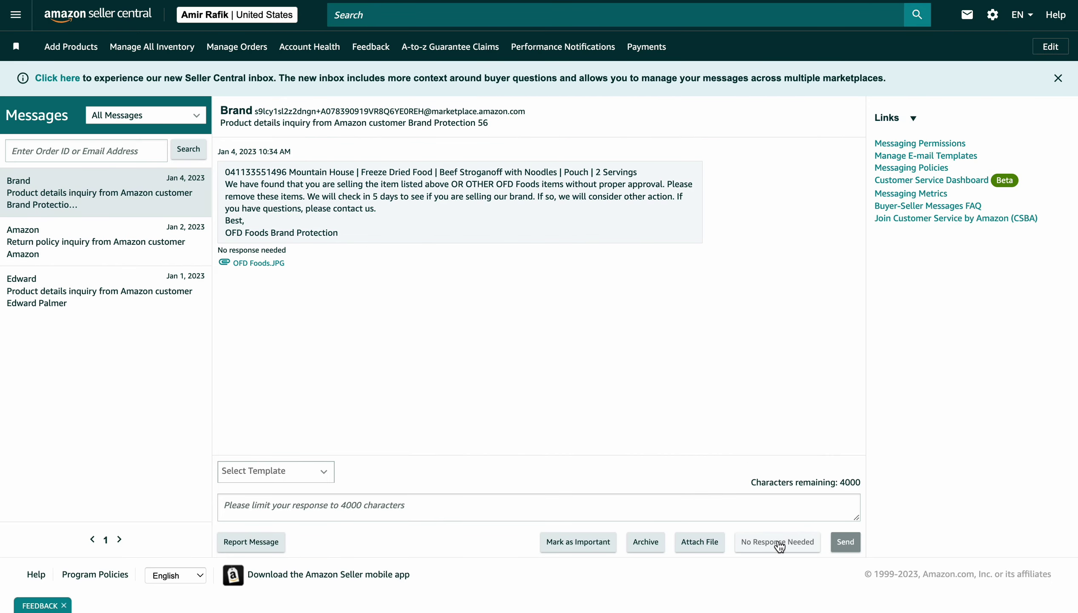
# Check the OFD Foods message's response status, and open and read the Jan 1, 2023 inquiry about Mars Petcare listings.
pyautogui.moveTo(286, 250); pyautogui.dragTo(220, 247)
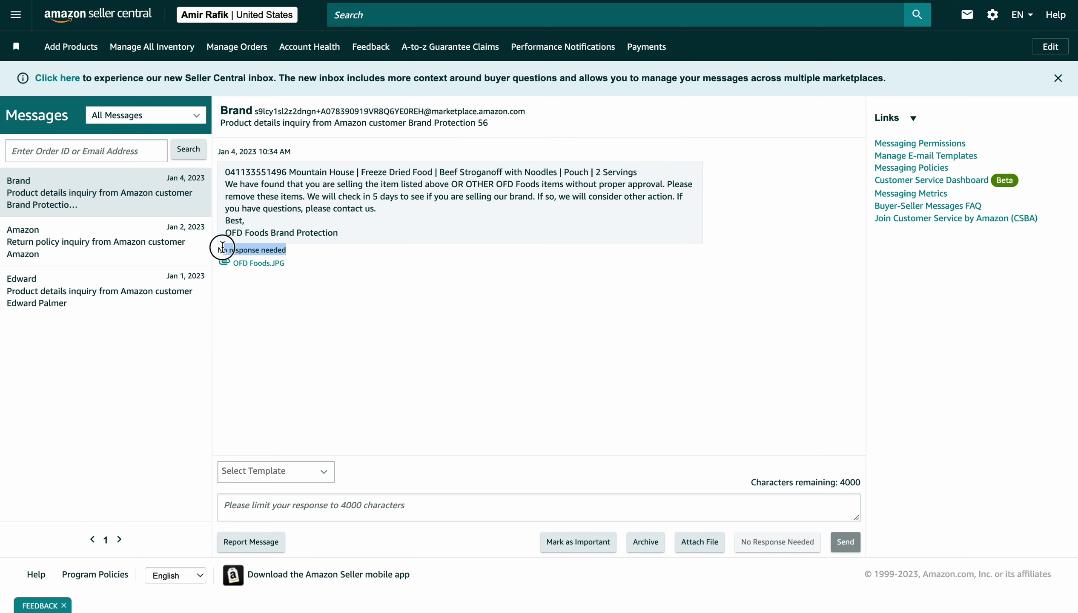
pyautogui.click(141, 310)
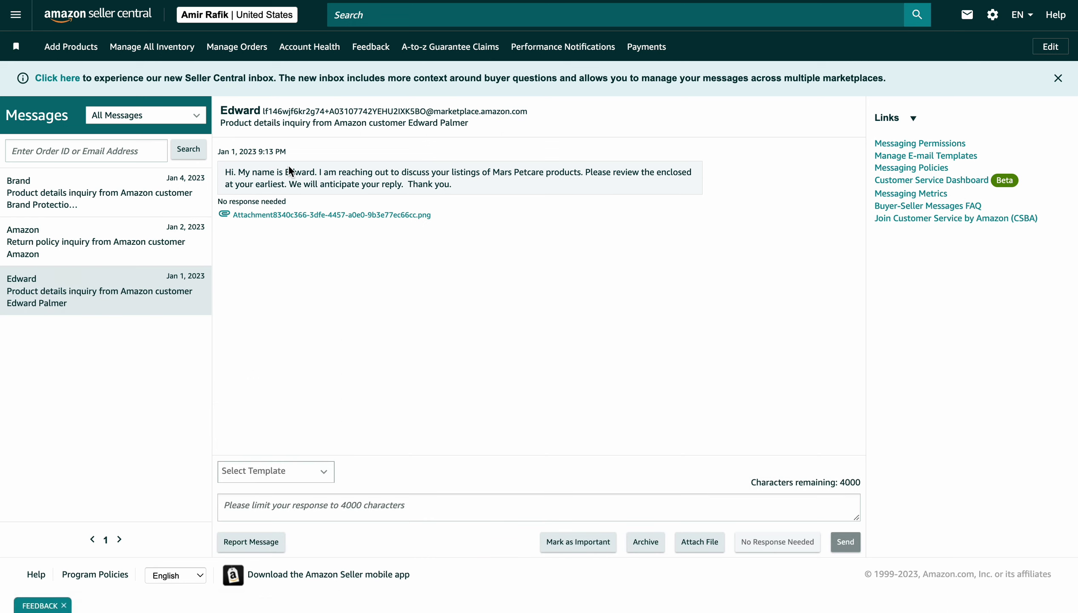
pyautogui.moveTo(289, 170); pyautogui.dragTo(584, 173)
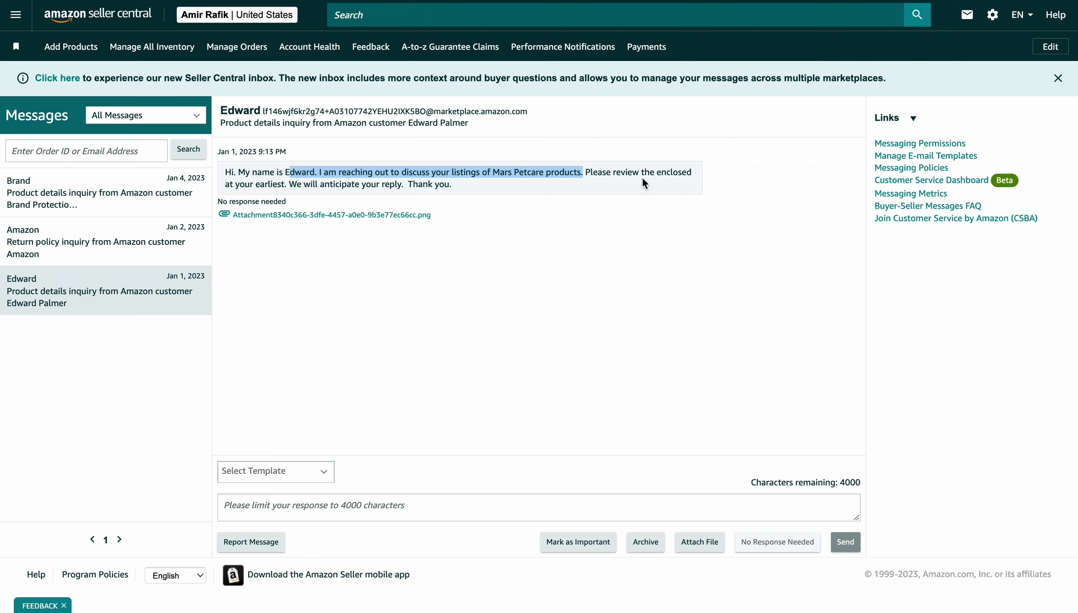
pyautogui.moveTo(315, 186); pyautogui.dragTo(445, 184)
pyautogui.click(447, 179)
# Download the Mars Petcare inquiry's PNG attachment, reveal it in Finder and open the letter in Google Chrome at an enlarged view.
pyautogui.click(389, 215)
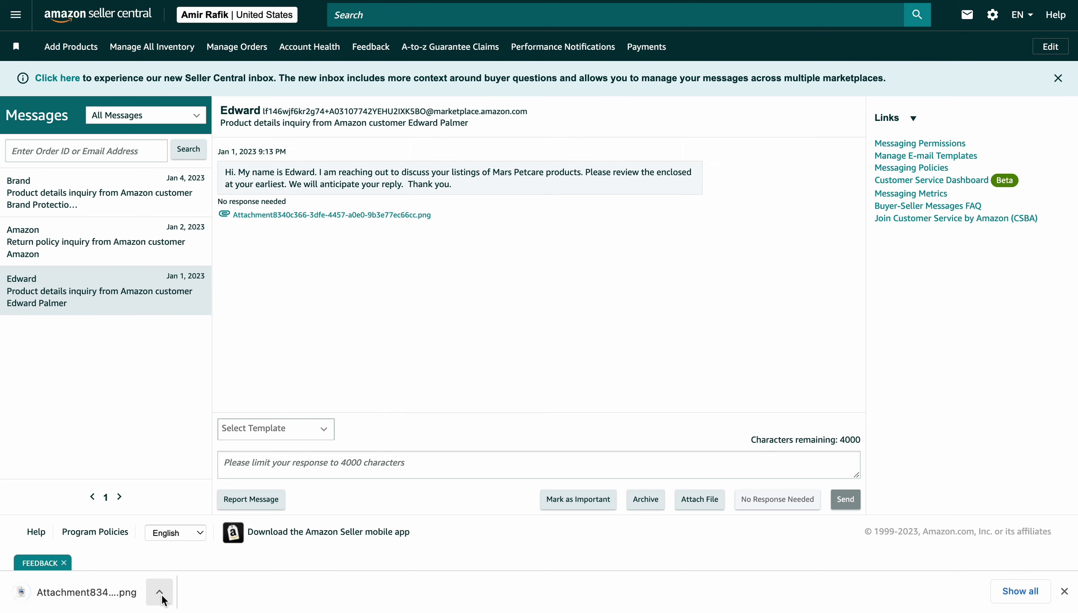
pyautogui.click(161, 599)
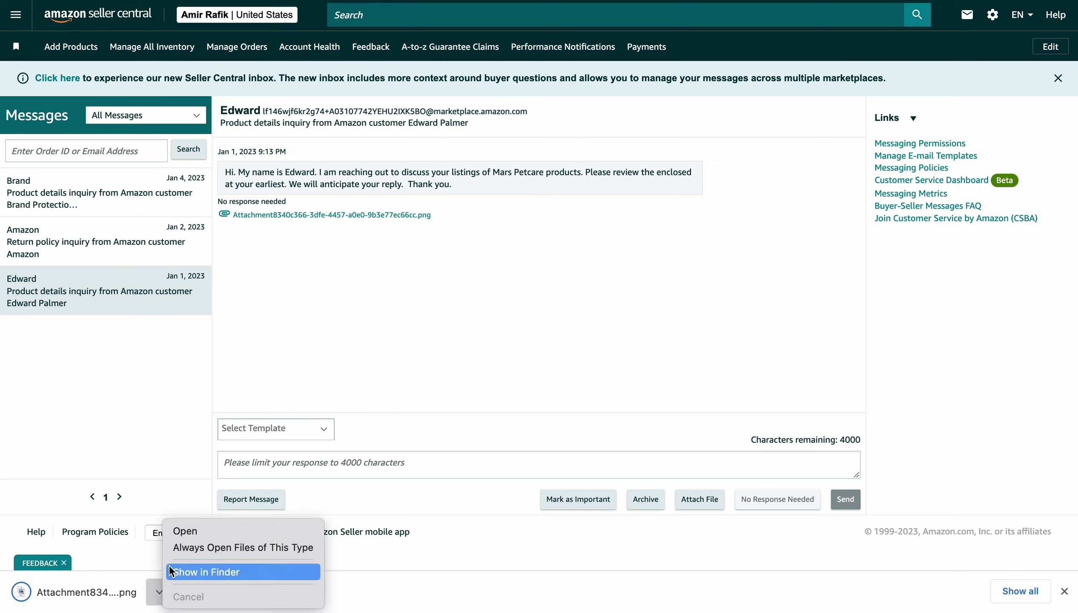
pyautogui.click(193, 574)
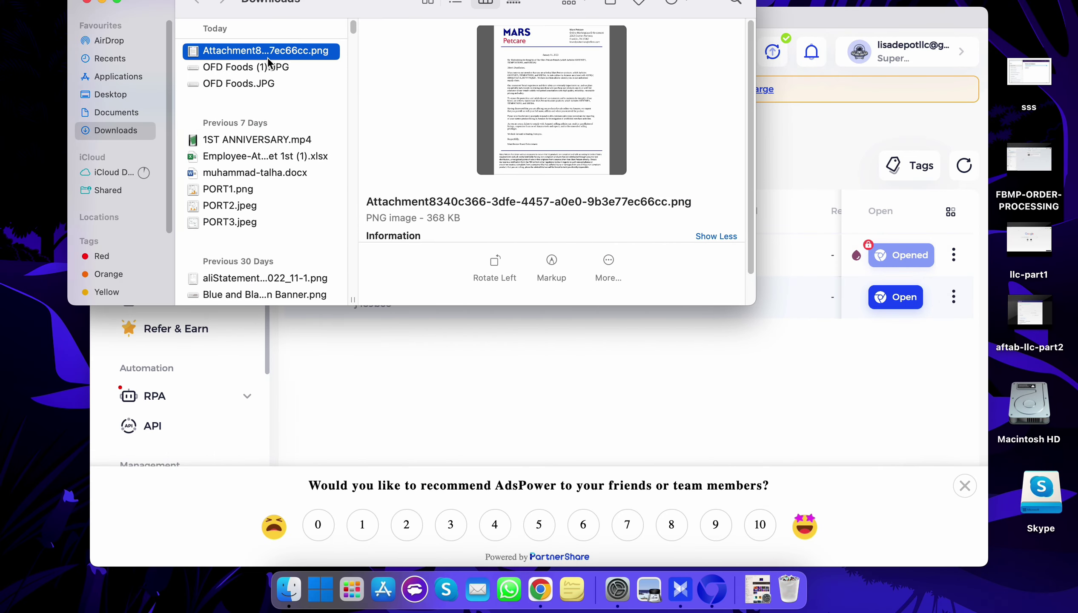
pyautogui.rightClick(270, 52)
pyautogui.moveTo(318, 77)
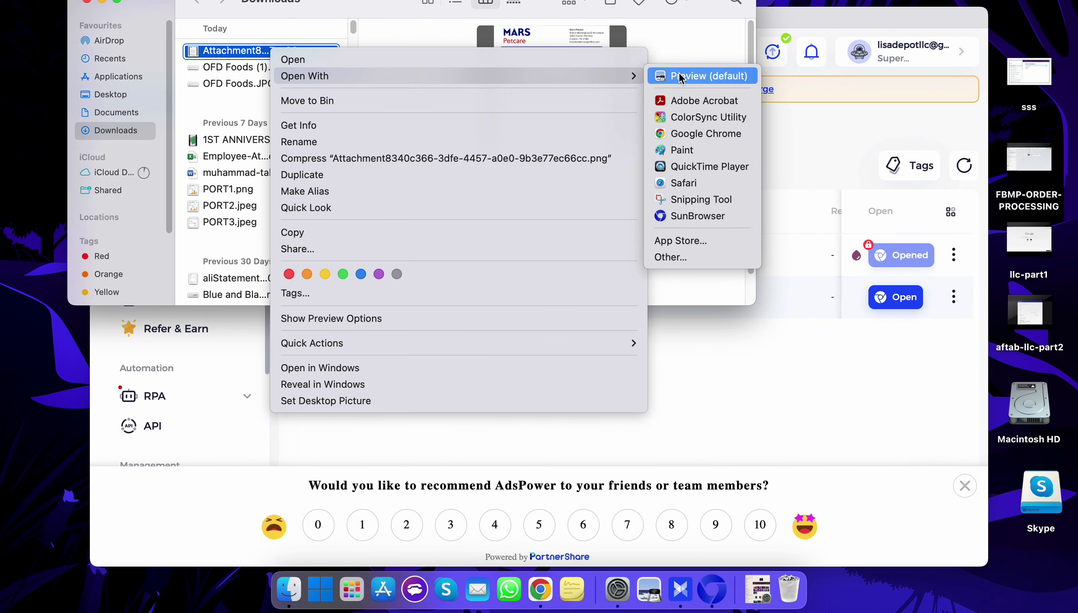
pyautogui.click(675, 135)
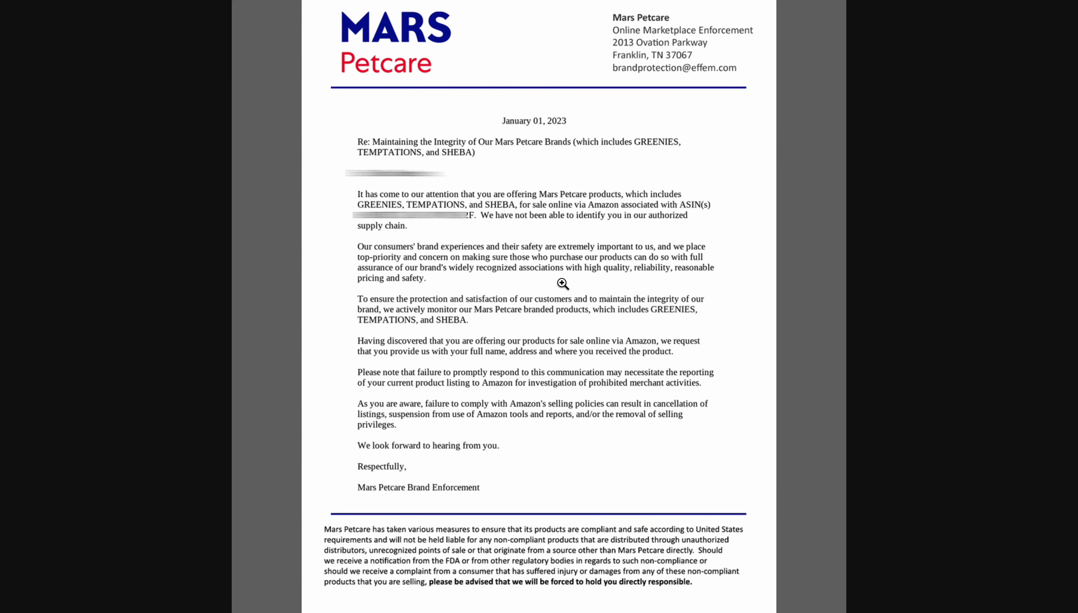
pyautogui.click(701, 69)
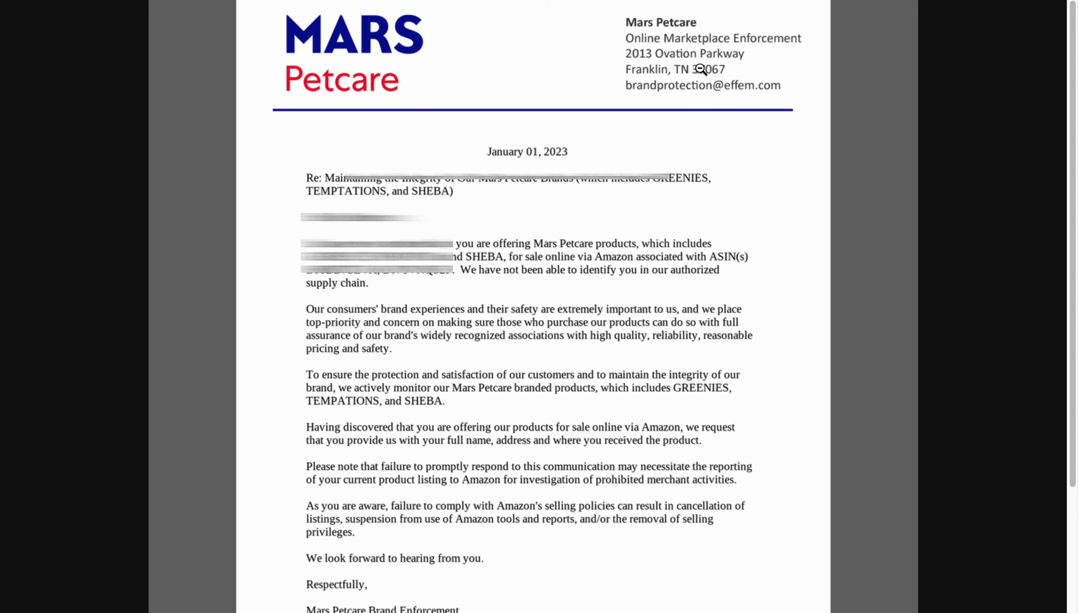
# Review the Purina Pro Plan 35 lb dog food listing on Amazon and compare the prices of its other seller offers.
pyautogui.click(628, 111)
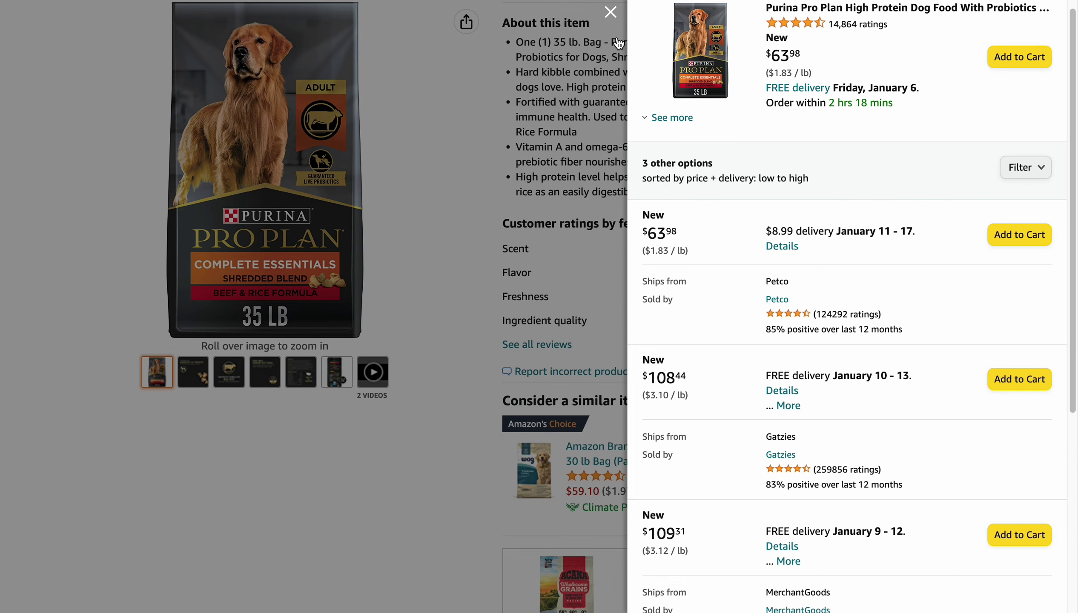
pyautogui.click(611, 14)
pyautogui.scroll(10, 618, 179)
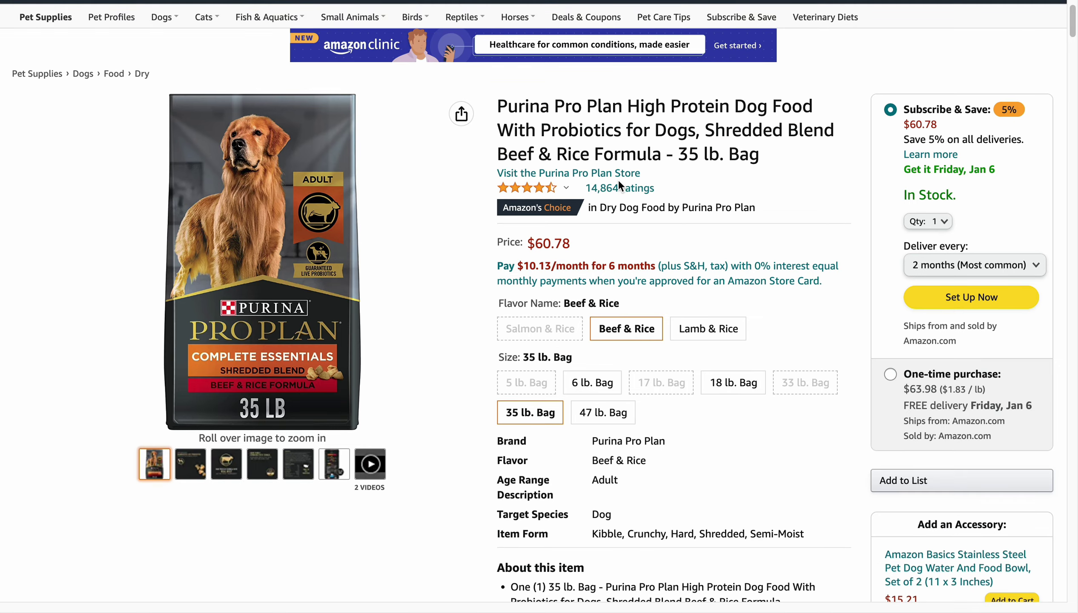
pyautogui.scroll(-10, 619, 185)
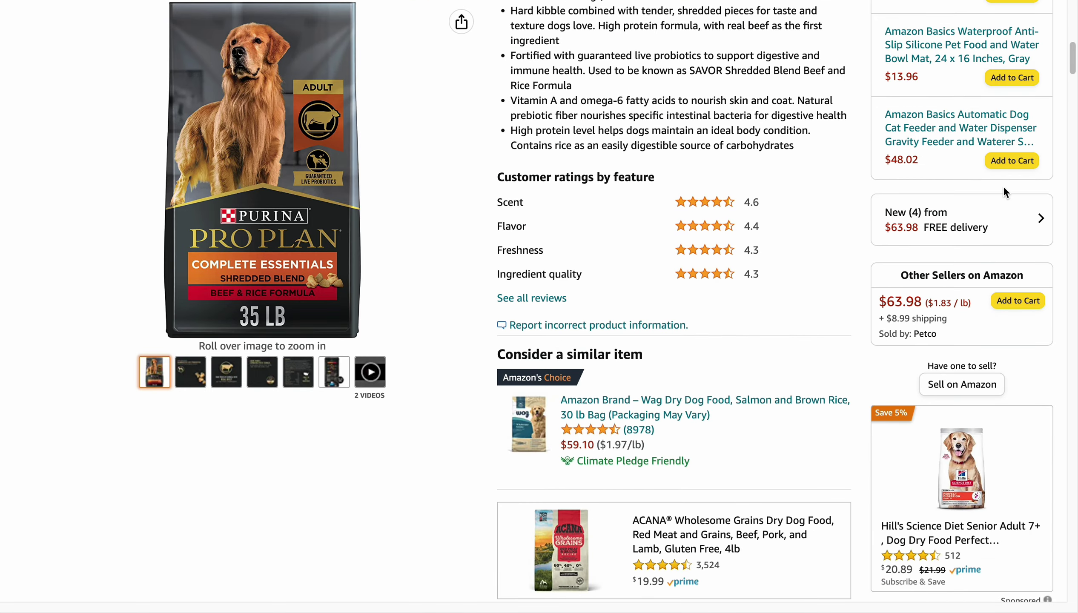
pyautogui.click(1024, 209)
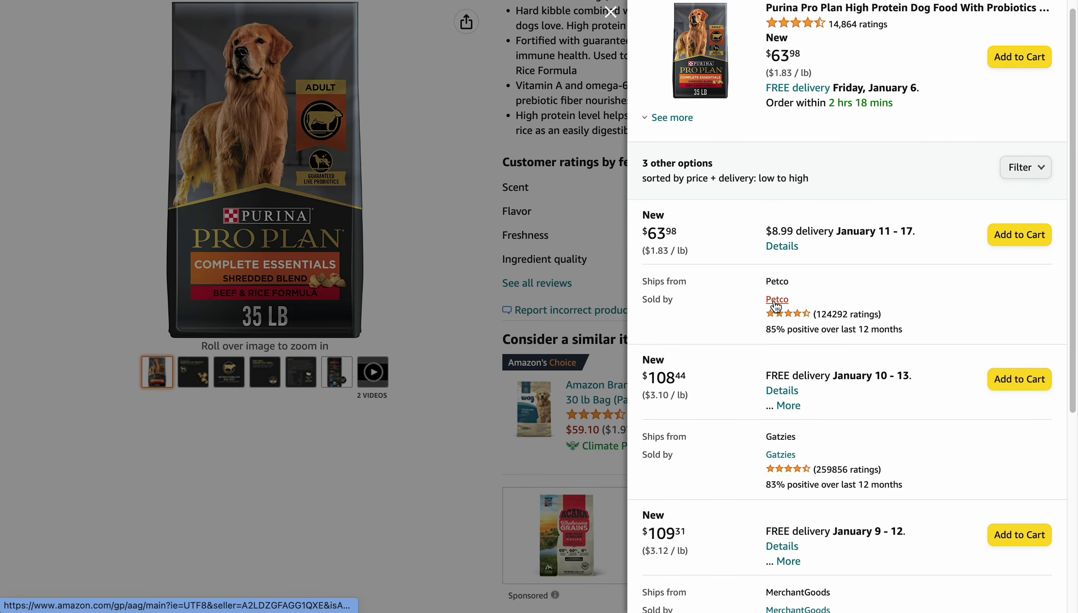
pyautogui.moveTo(680, 233)
pyautogui.mouseDown()
pyautogui.moveTo(644, 236)
pyautogui.moveTo(698, 229)
pyautogui.mouseUp()
pyautogui.click(672, 379)
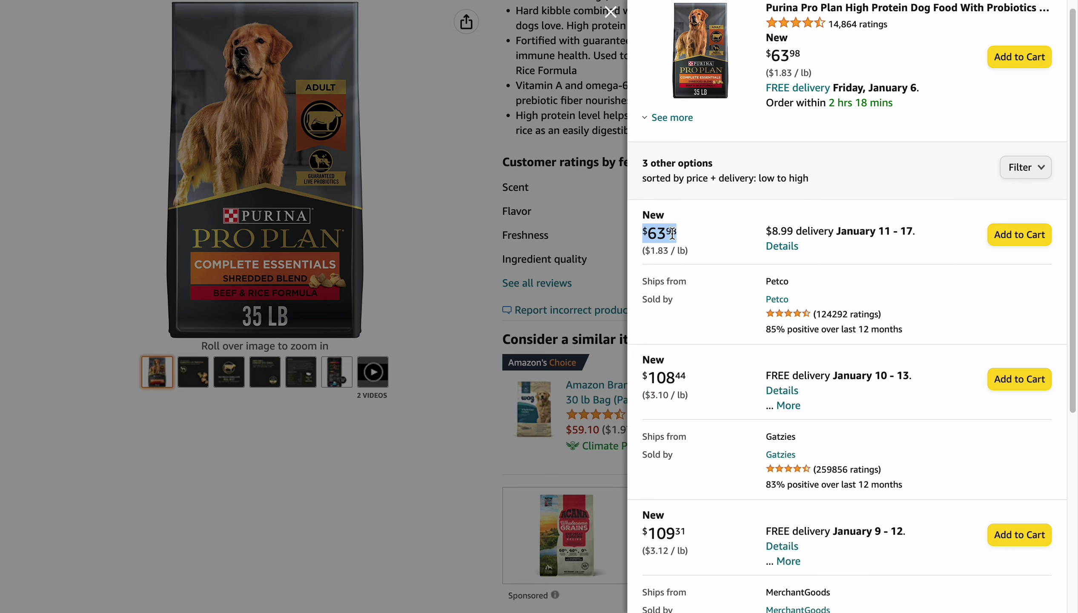
# Open Petco's seller profile from its offer and start asking the seller a question.
pyautogui.click(781, 300)
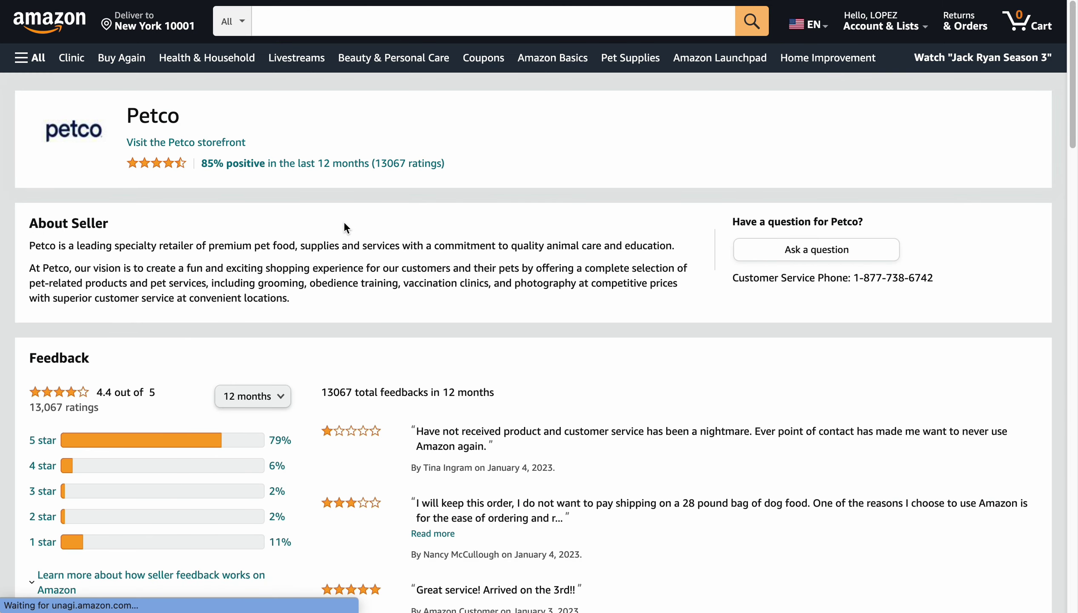
pyautogui.scroll(-1, 336, 227)
pyautogui.moveTo(335, 231); pyautogui.dragTo(866, 248)
pyautogui.click(867, 247)
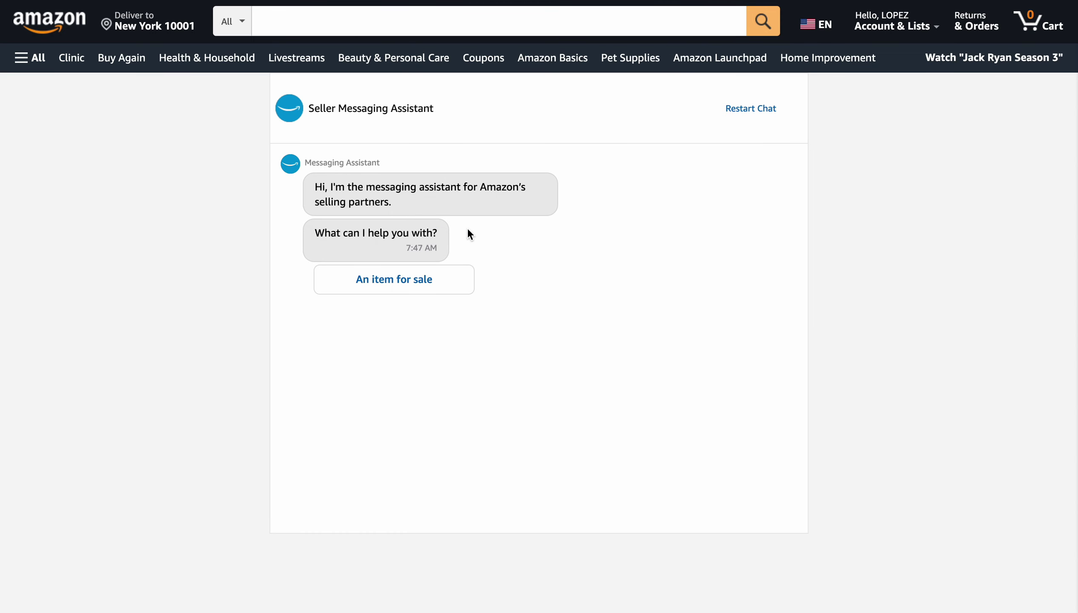
# Choose "An item for sale" and "Other" in the Seller Messaging Assistant, and bring up the empty message field for the seller.
pyautogui.click(402, 282)
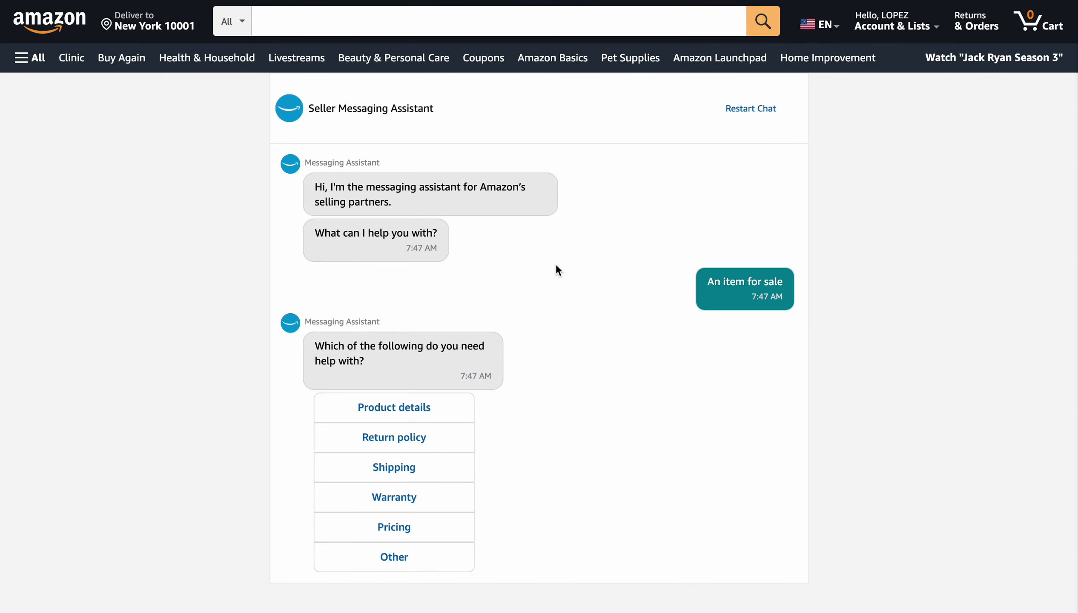
pyautogui.click(344, 556)
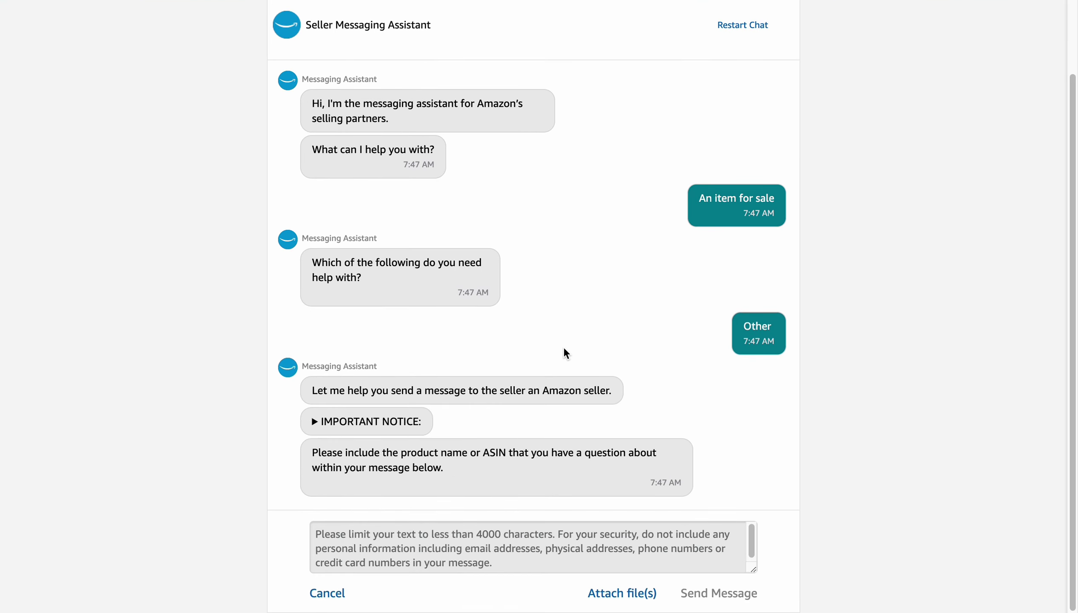
pyautogui.click(417, 561)
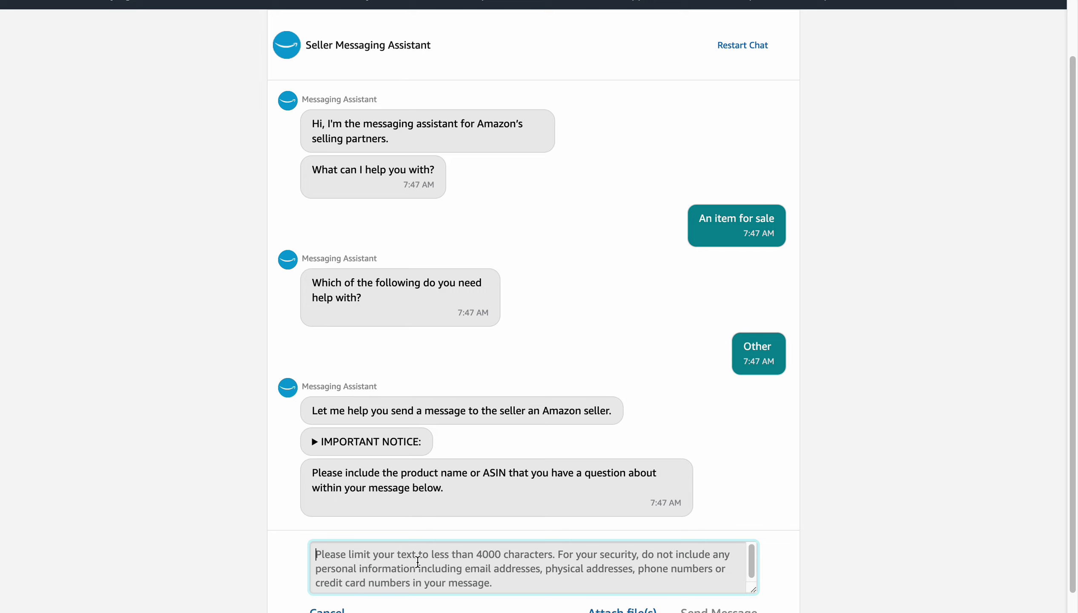
pyautogui.scroll(-1, 530, 565)
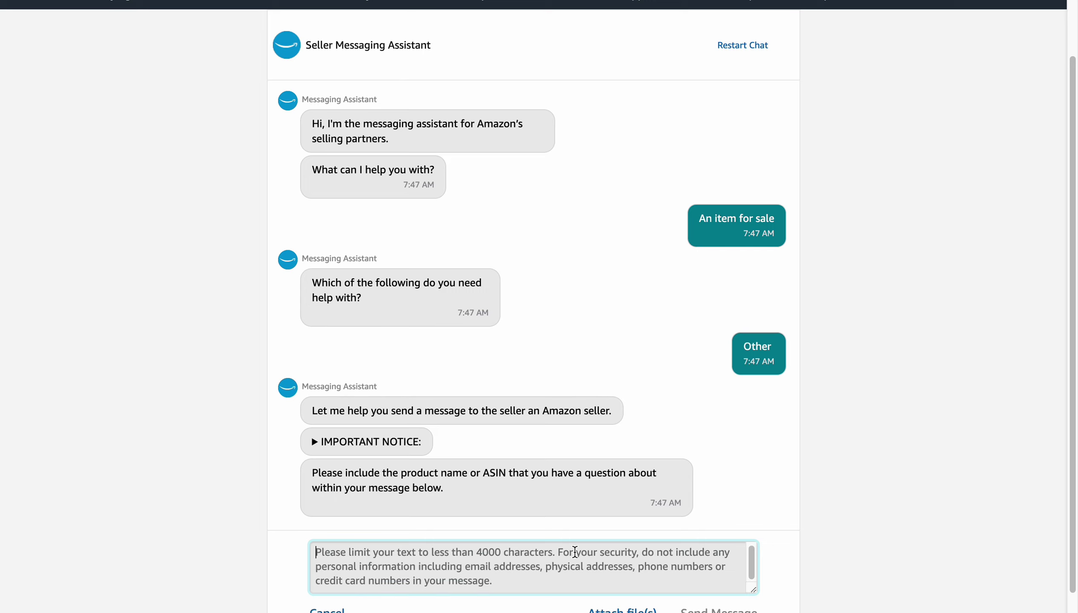
pyautogui.scroll(2, 492, 74)
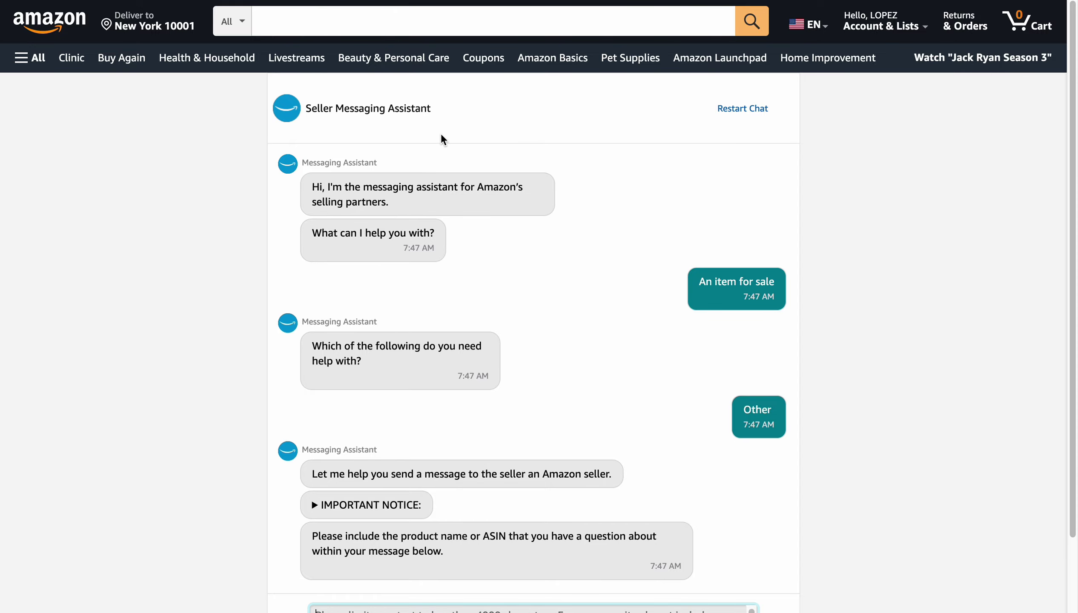
# Switch back to Seller Central and reread the Jan 1, 2023 inquiry about Mars Petcare listings.
pyautogui.hotkey('ctrl', 'Left')
pyautogui.hotkey('ctrl', 'Right')
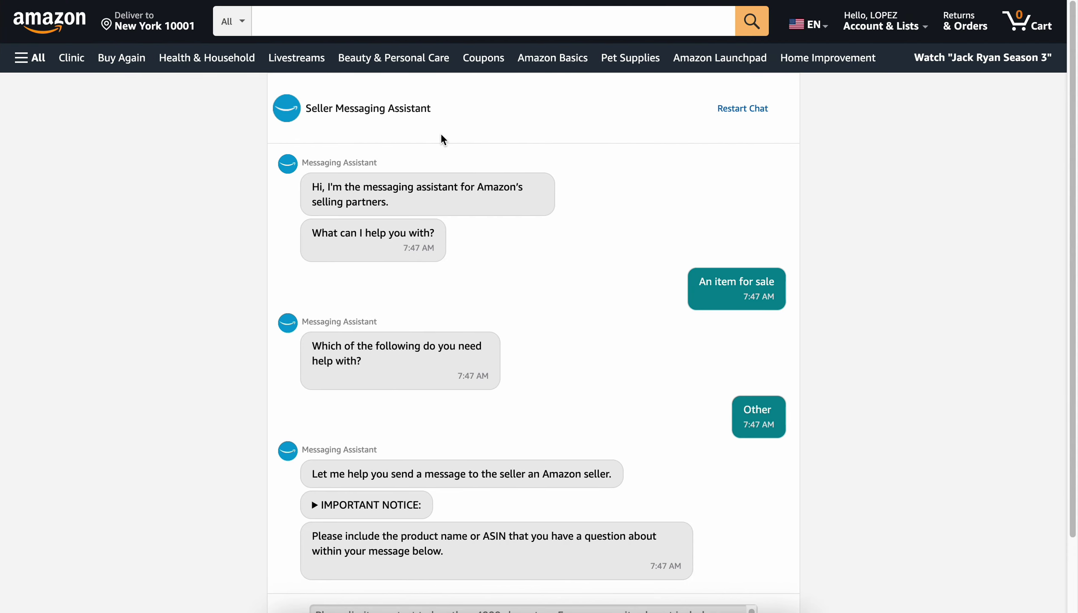
pyautogui.hotkey('ctrl', 'Right')
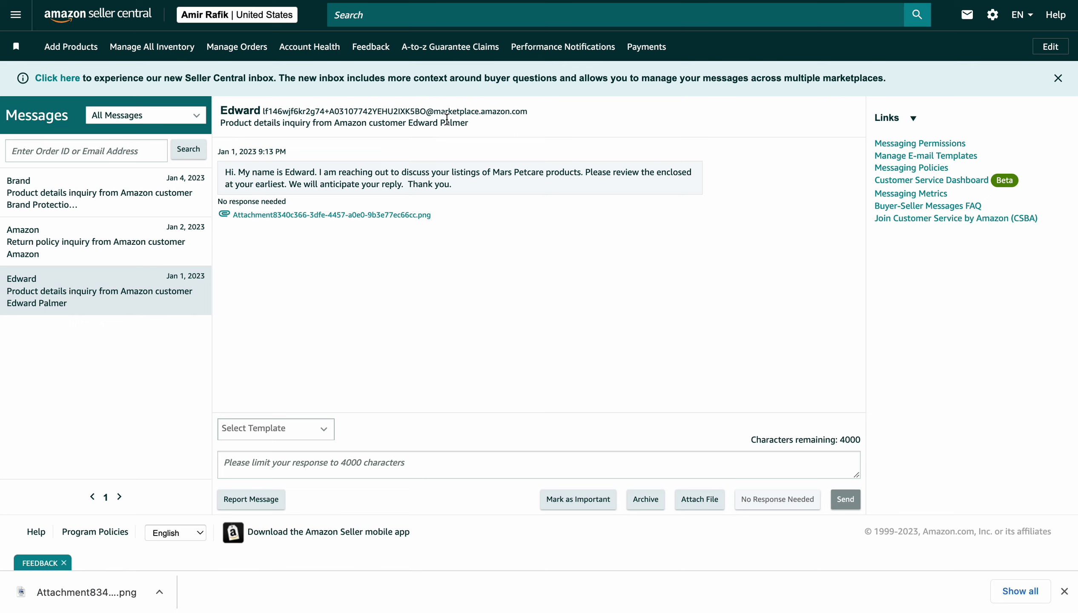
pyautogui.doubleClick(379, 172)
# Go to the Seller Central home page and open the feedback forms on the Match Featured Offer and Match Competitive Price cards.
pyautogui.click(136, 16)
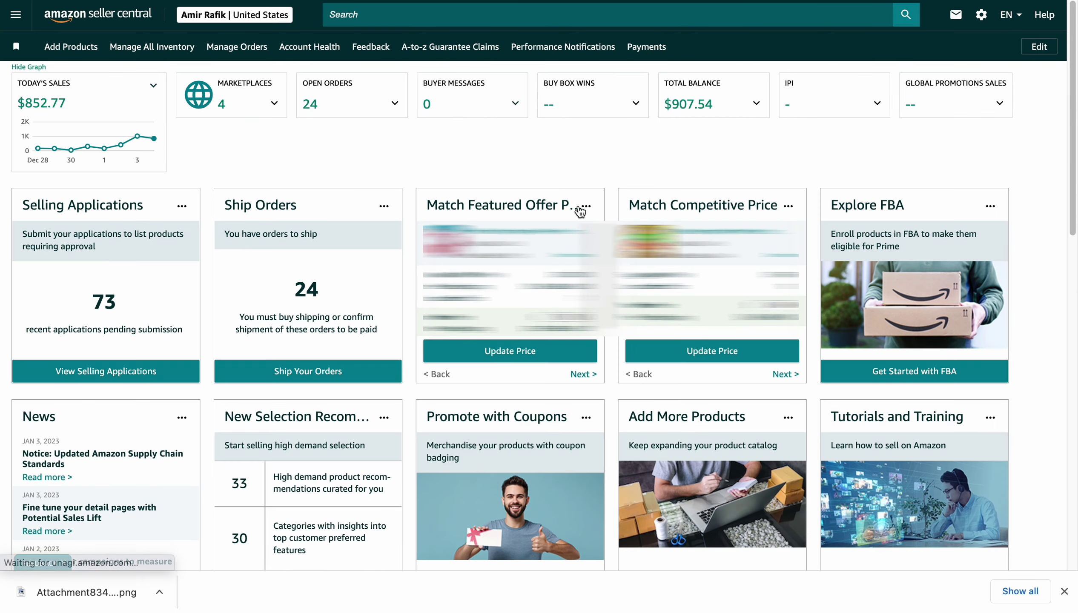
pyautogui.click(582, 207)
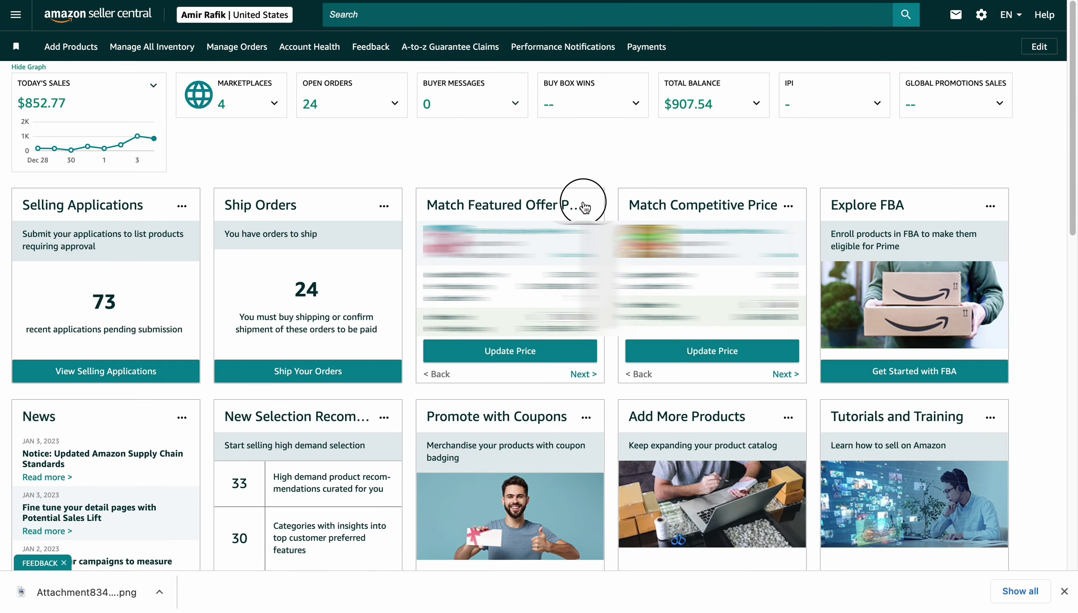
pyautogui.click(794, 208)
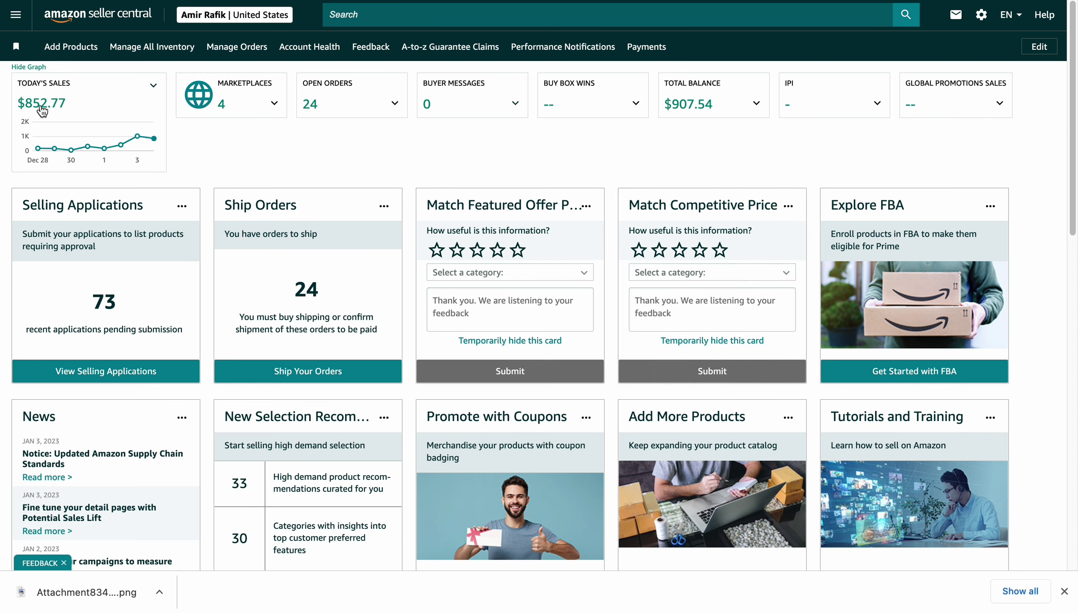
# Expand the Today's Sales details and set the sales period to 7 days.
pyautogui.click(150, 87)
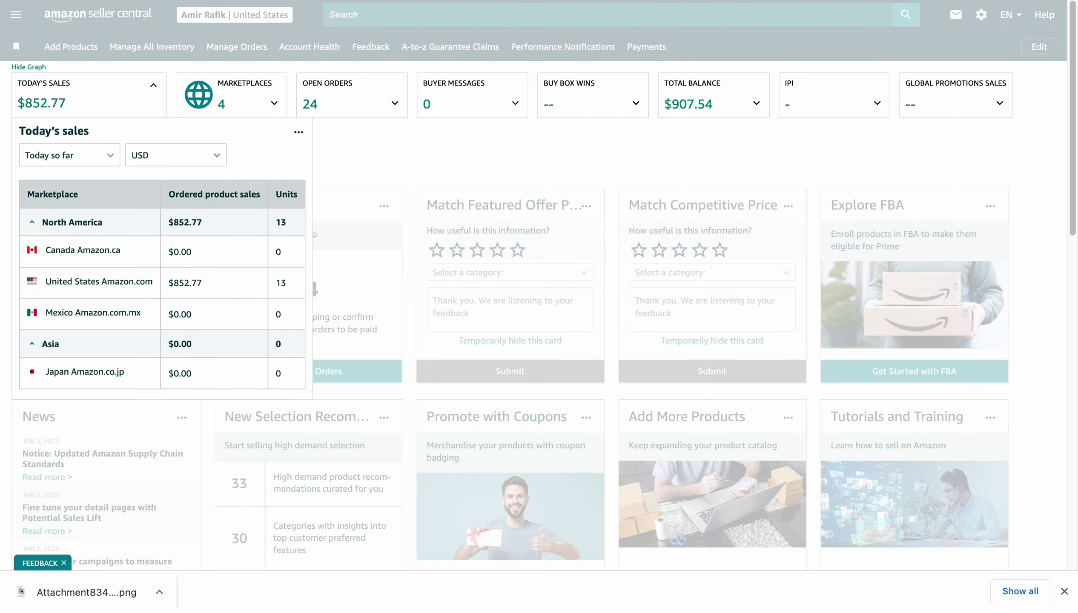
pyautogui.click(92, 156)
pyautogui.click(50, 204)
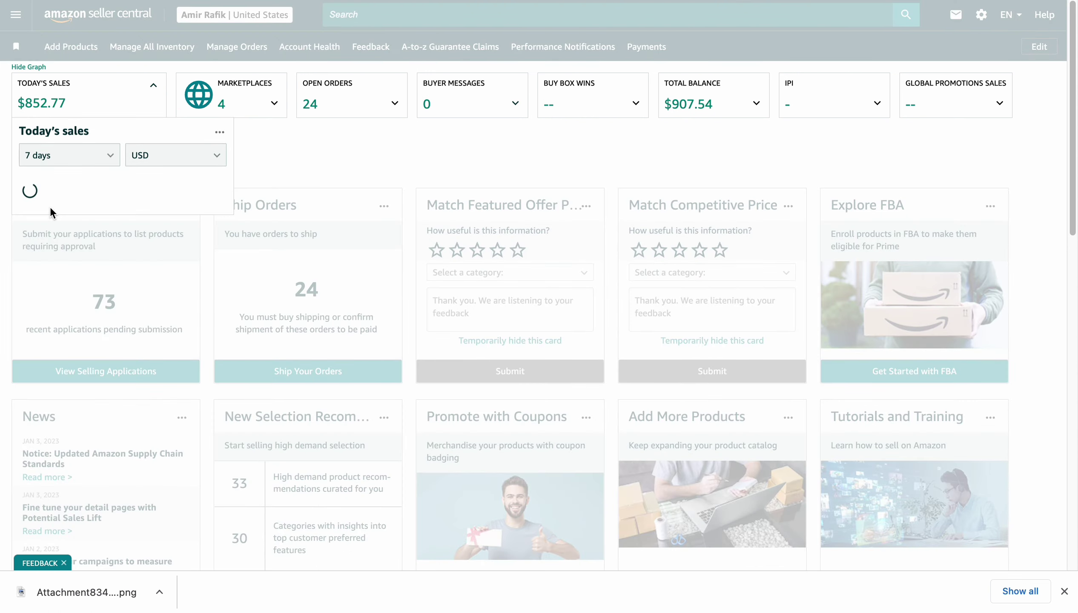